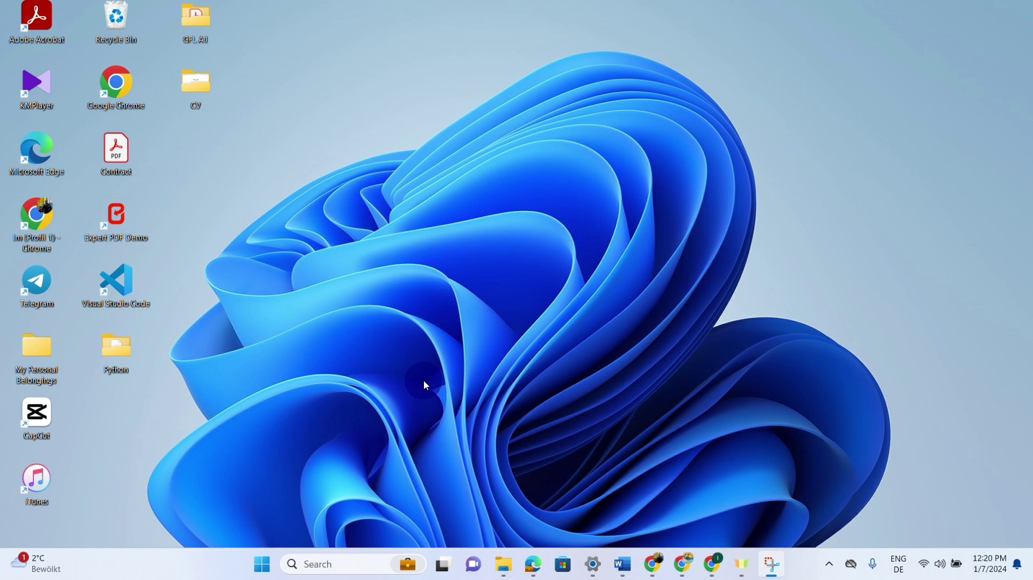
Search Windows for cmd and run Command Prompt as administrator.
left_click(320, 565)
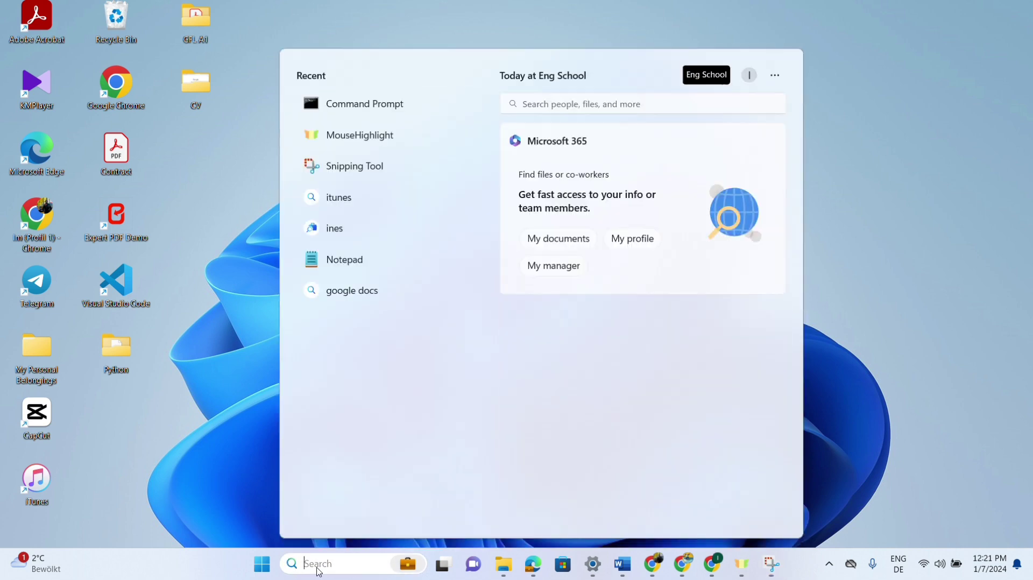
type("cmd")
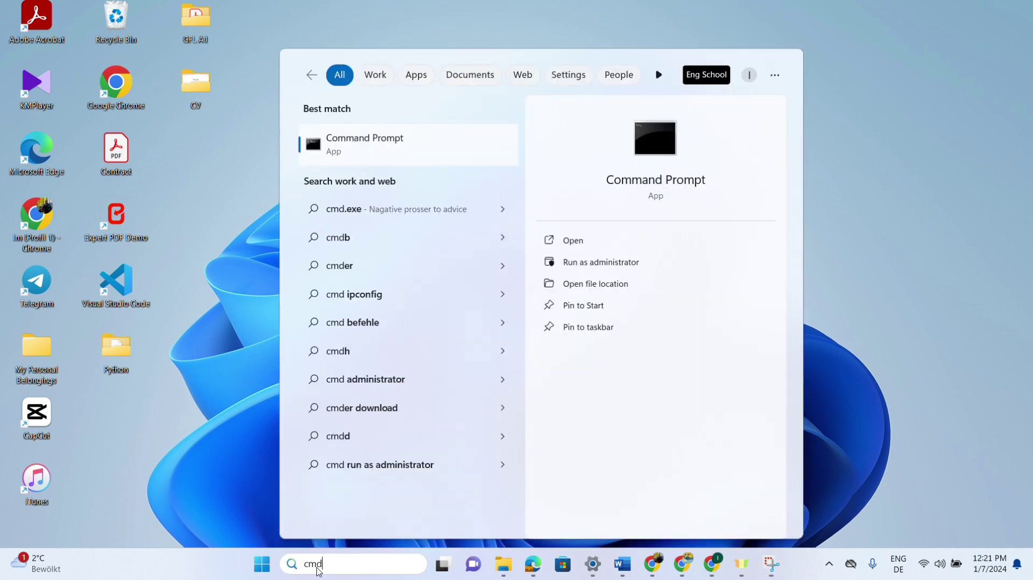
right_click(435, 146)
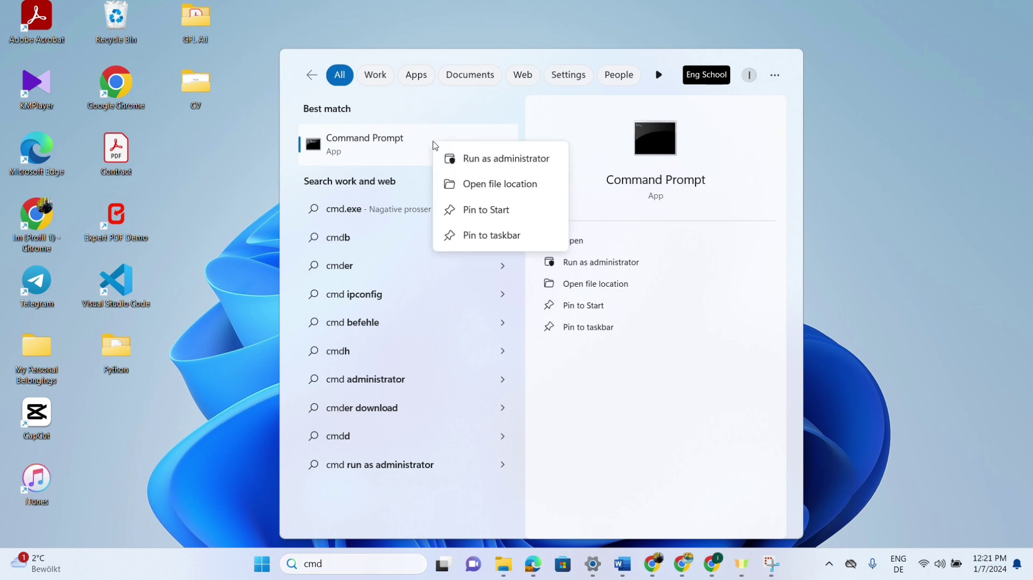
left_click(487, 159)
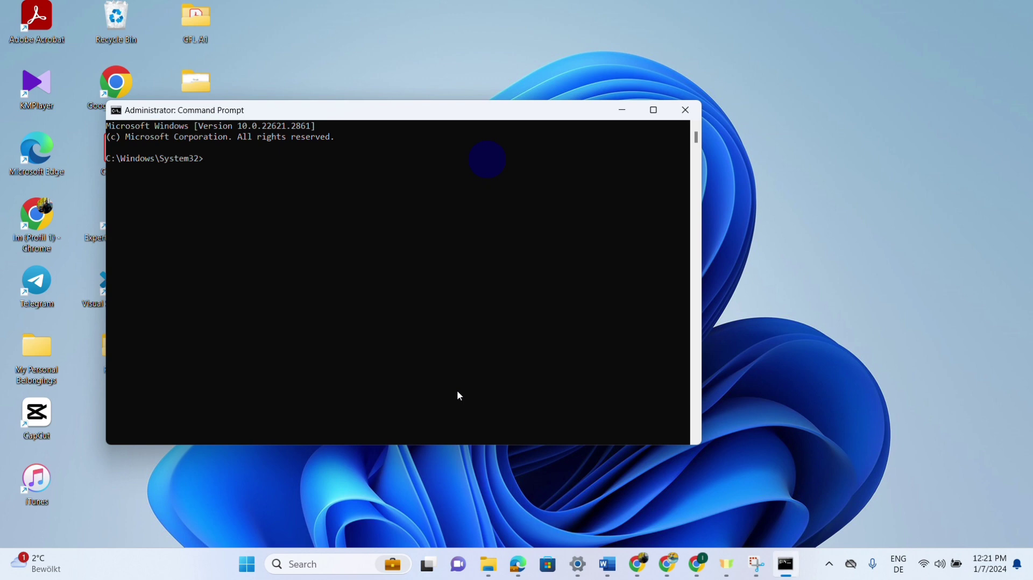
Type net user "transfer" at the System32 prompt without running it.
type("net user")
type("\"transfer\" \"1234\" /")
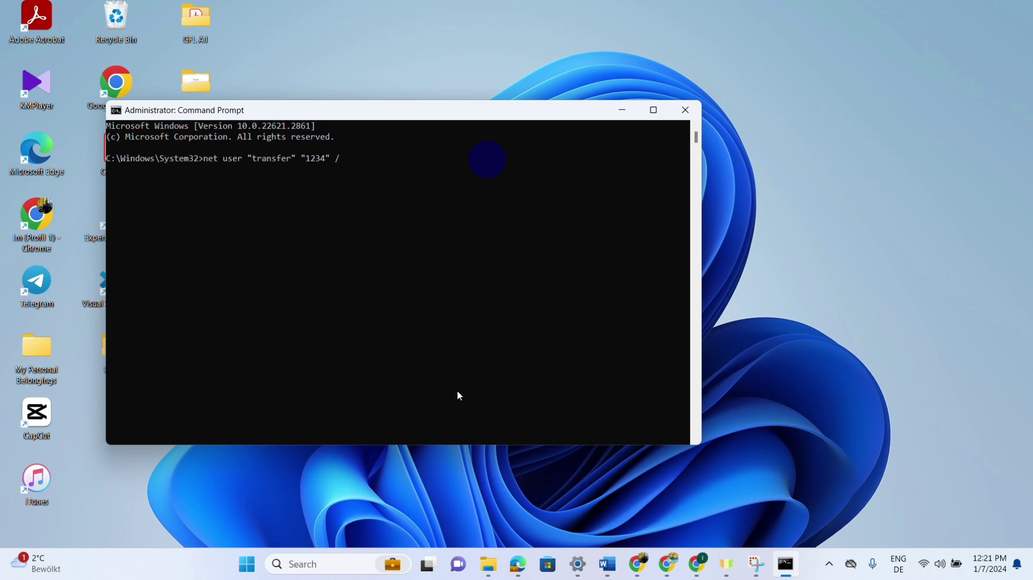
Finish the command as net user "transfer" /add and run it to create the account.
type("add")
key("Return")
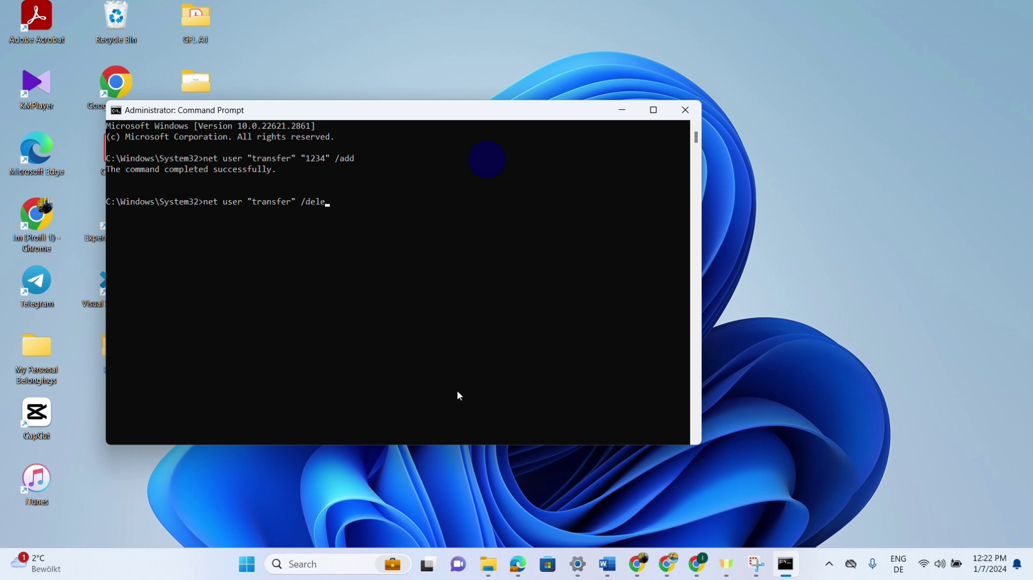
Run net user "transfer" /delete to remove the account, then recall that command.
key("Return")
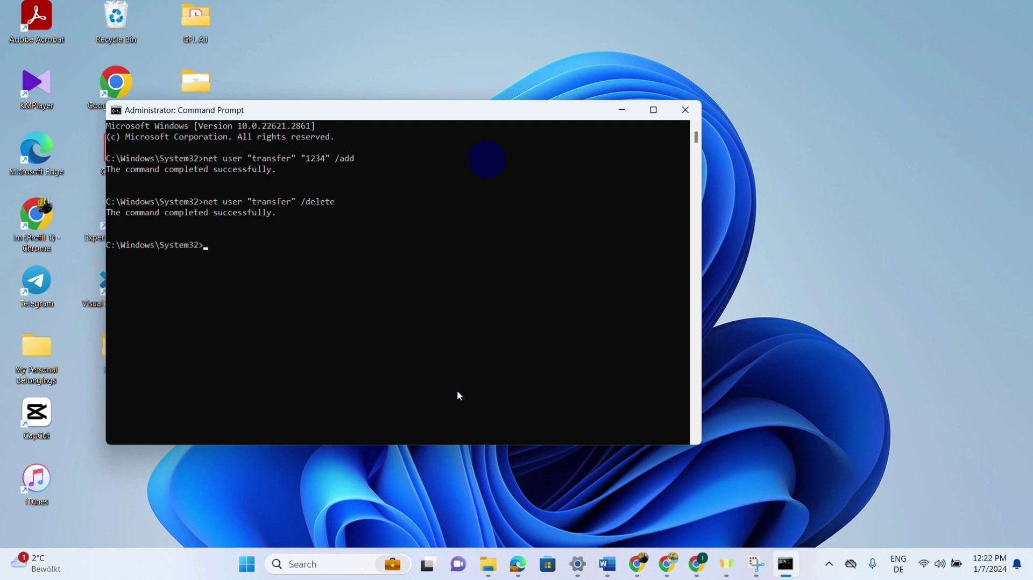
key("Up")
Edit the recalled command to replace /delete with a password and /add for the transfer user.
key("BackSpace")
key("BackSpace")
key("BackSpace")
key("BackSpace")
key("BackSpace")
key("BackSpace")
key("BackSpace")
type("\"transfer\" \"1234\" /add")
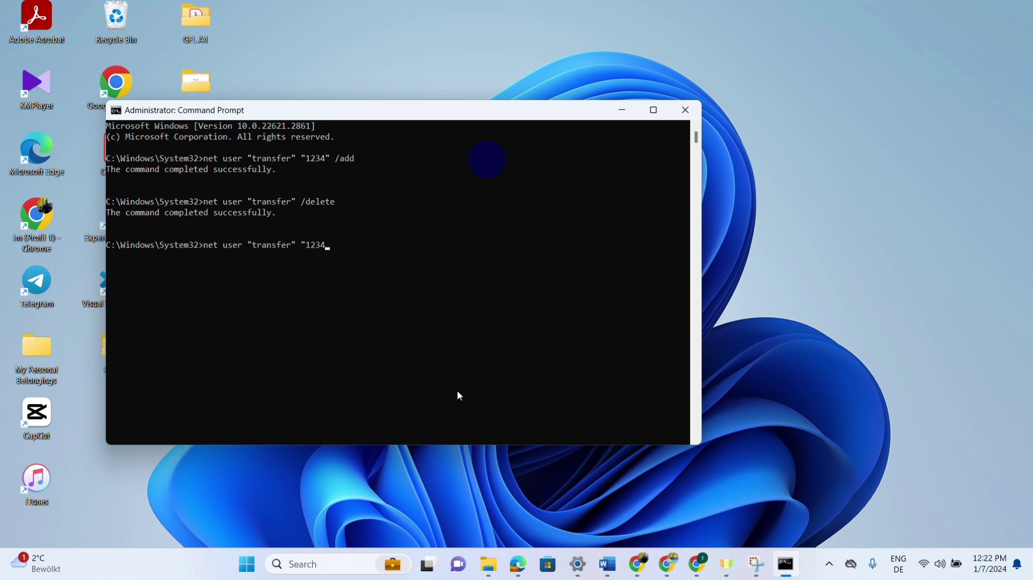
Edit the recalled command to replace /delete with a password and /add for the transfer user.
type("\" /add")
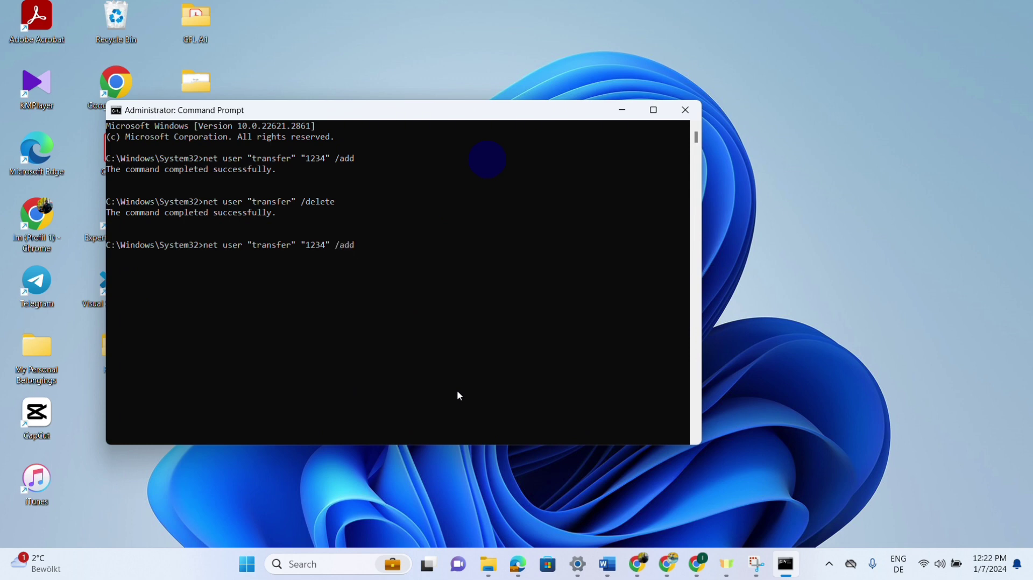
Run net user transfer 1234 /add to create the transfer account, then minimize Command Prompt.
key("Return")
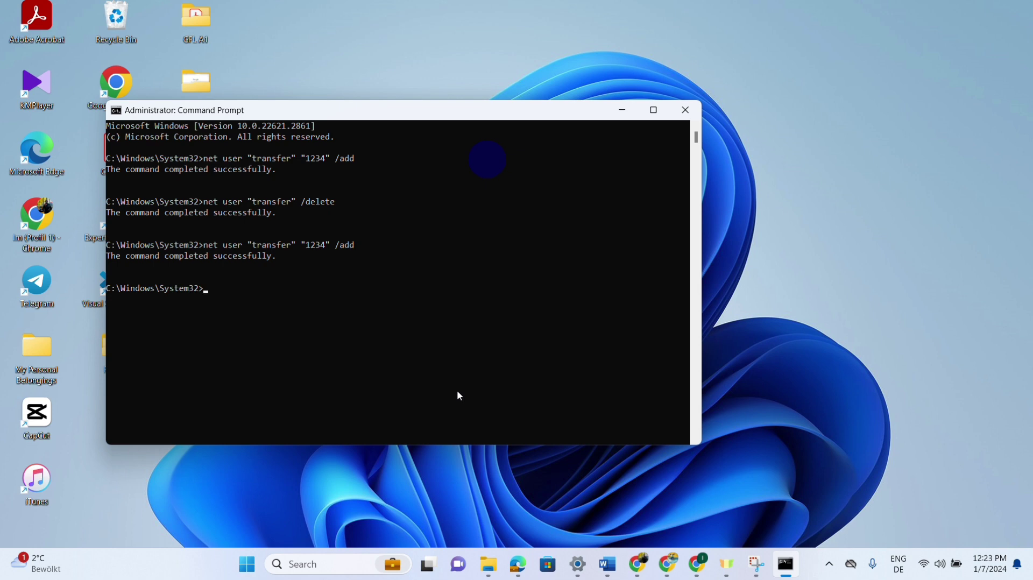
left_click(622, 110)
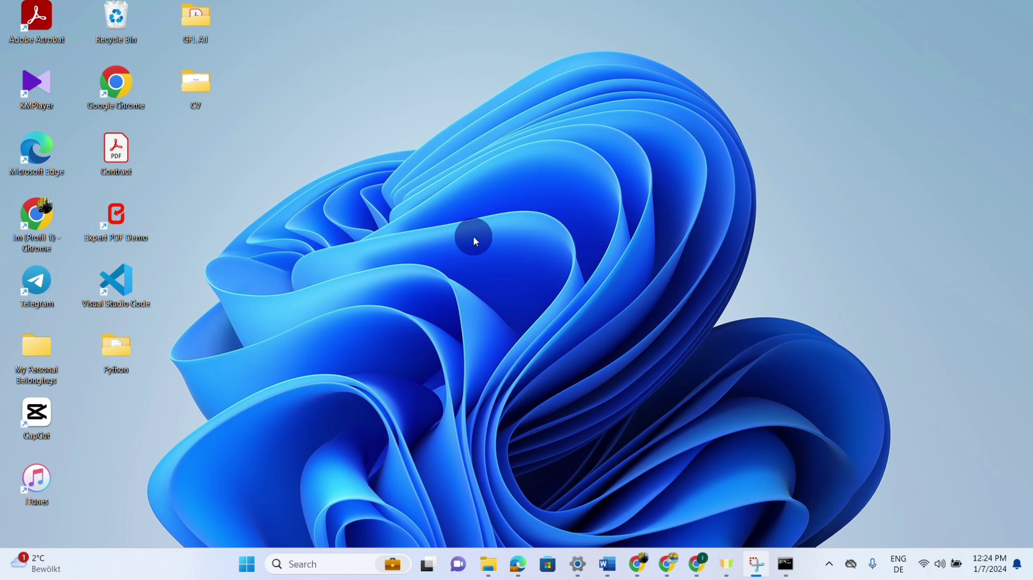
Create a new desktop folder named 'Transfer' via New > Folder.
right_click(474, 237)
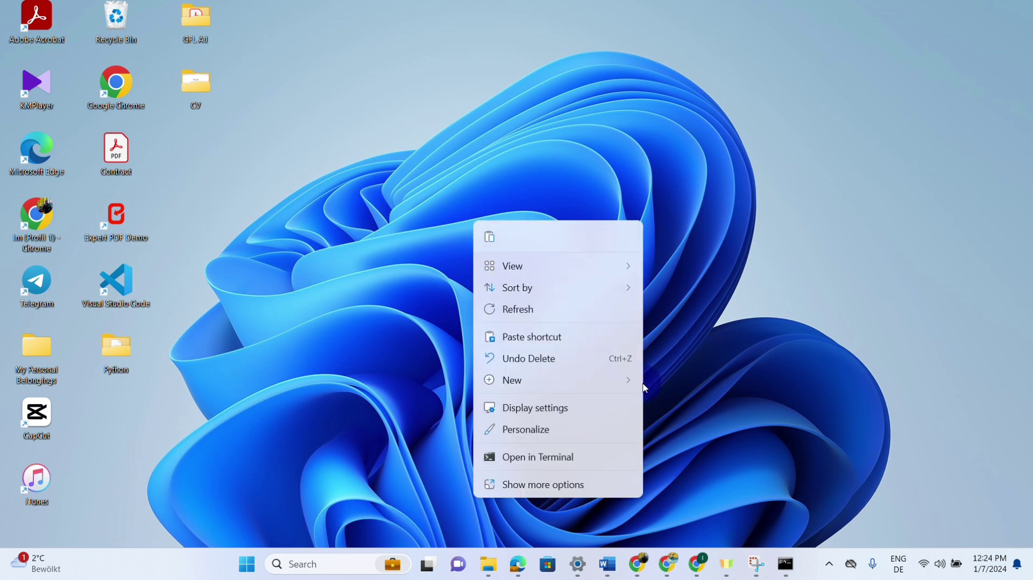
mouse_move(631, 385)
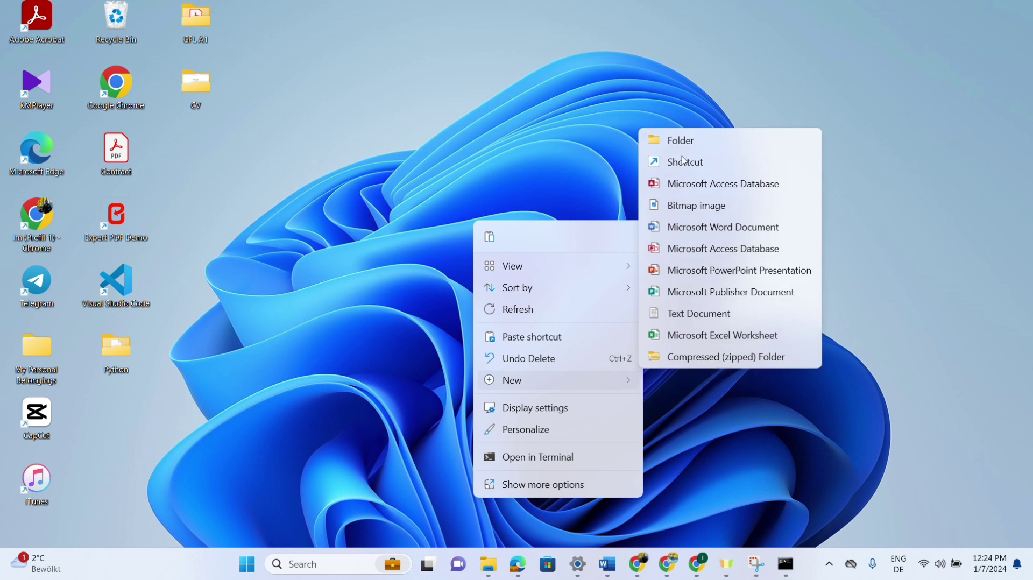
left_click(693, 140)
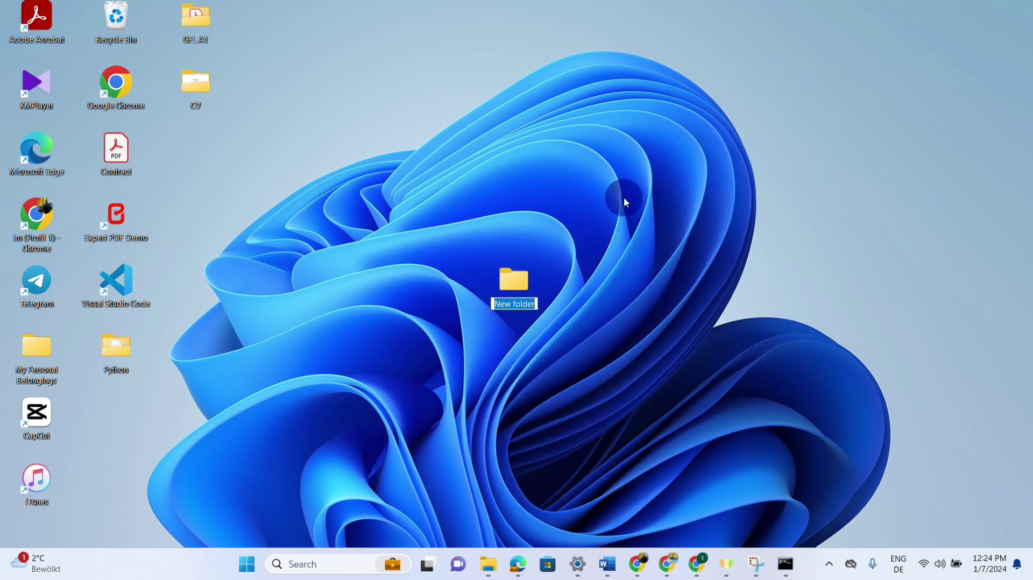
type("Trans")
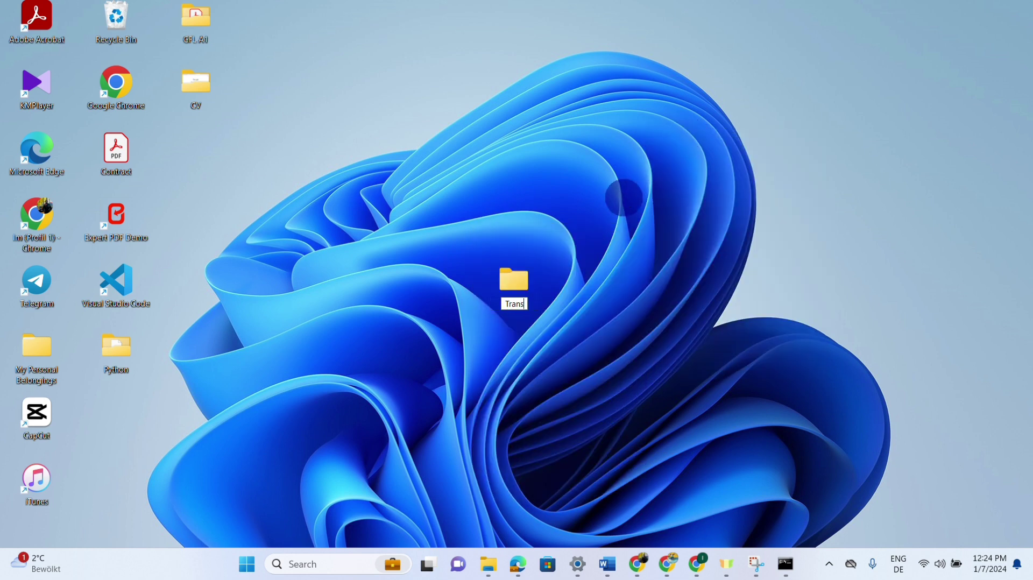
type("fer")
key("Return")
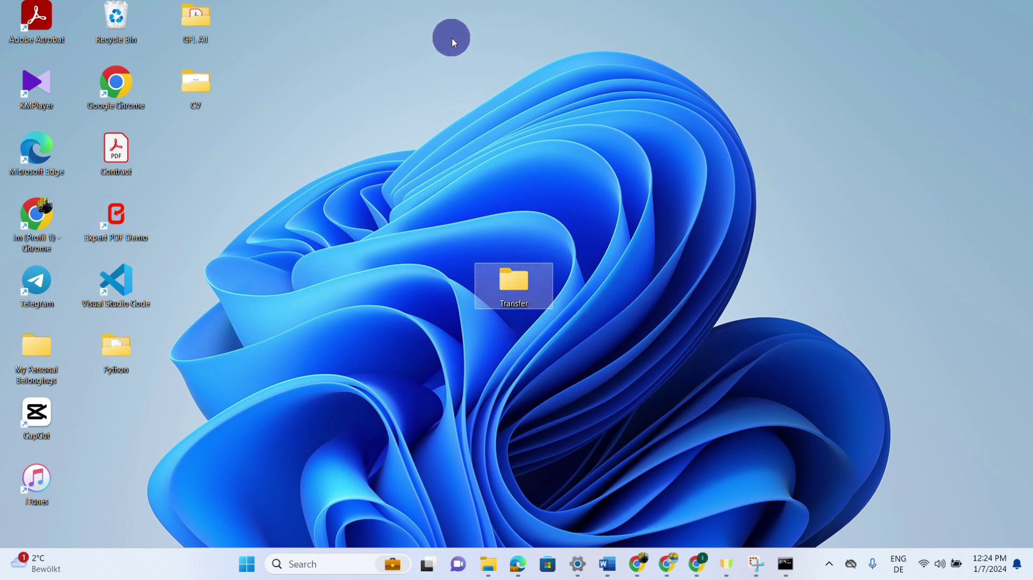
left_click(449, 24)
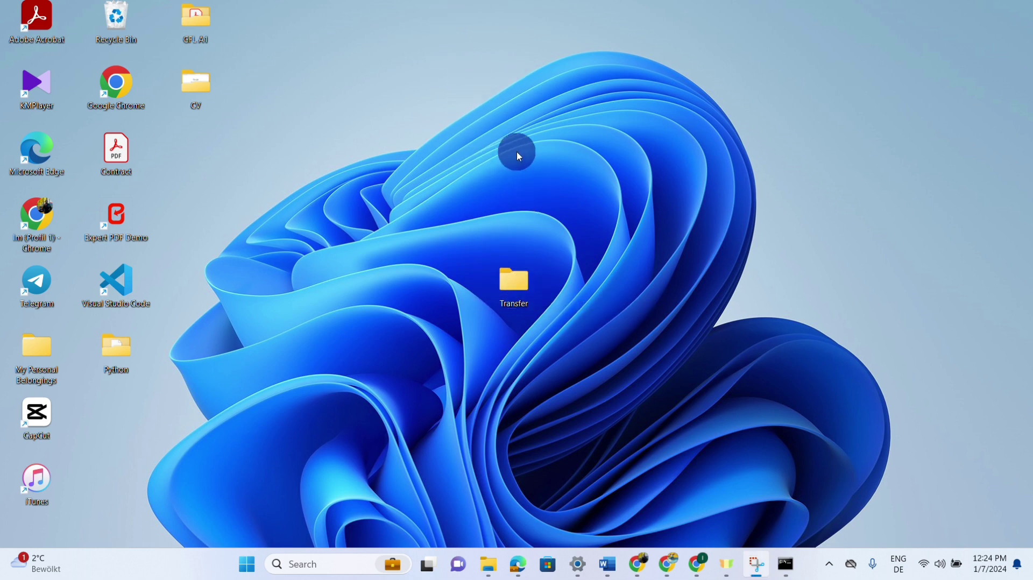
Open the Transfer folder's Properties, go to Sharing and start Share… for network access.
left_click(528, 312)
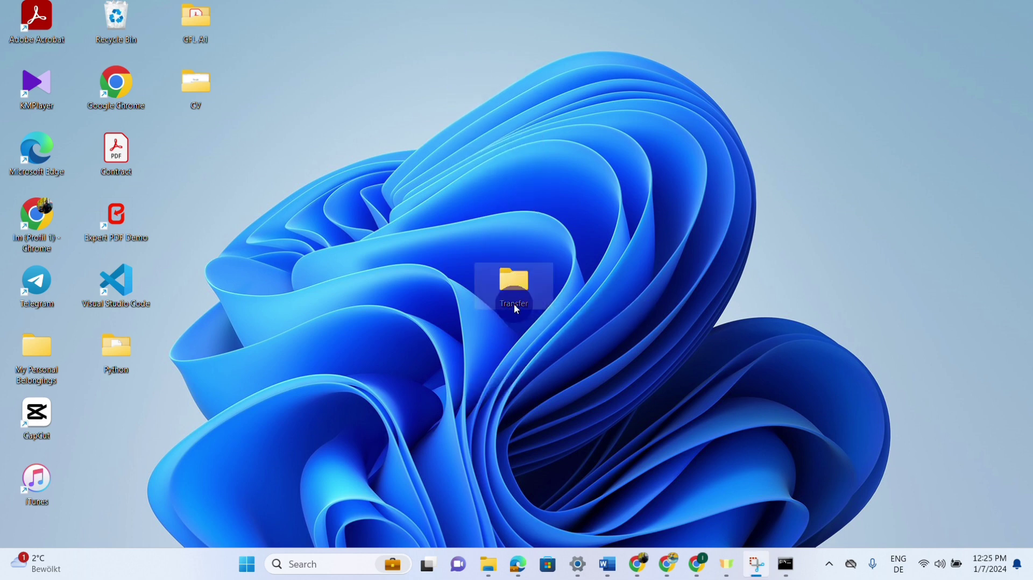
double_click(516, 285)
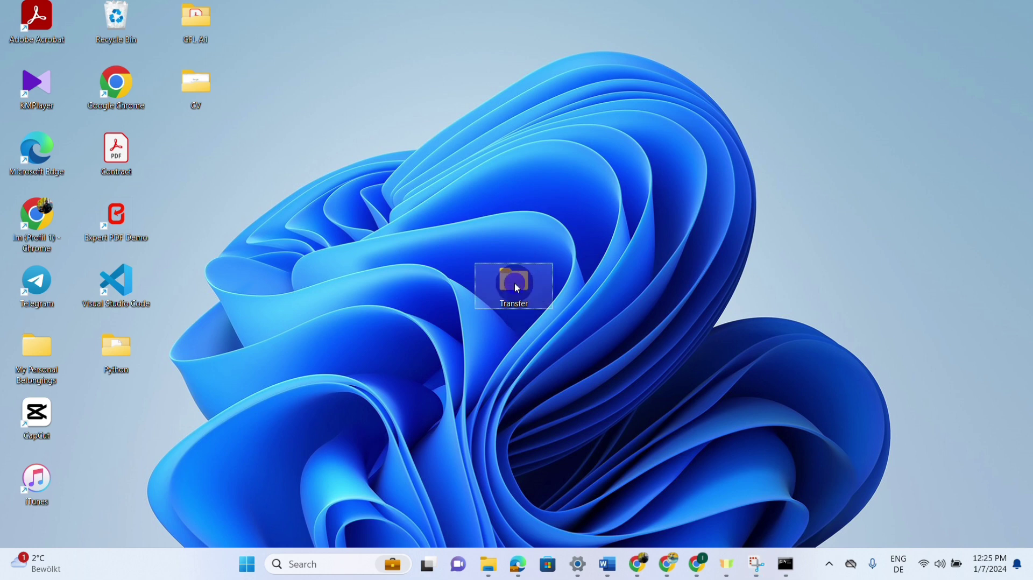
right_click(516, 286)
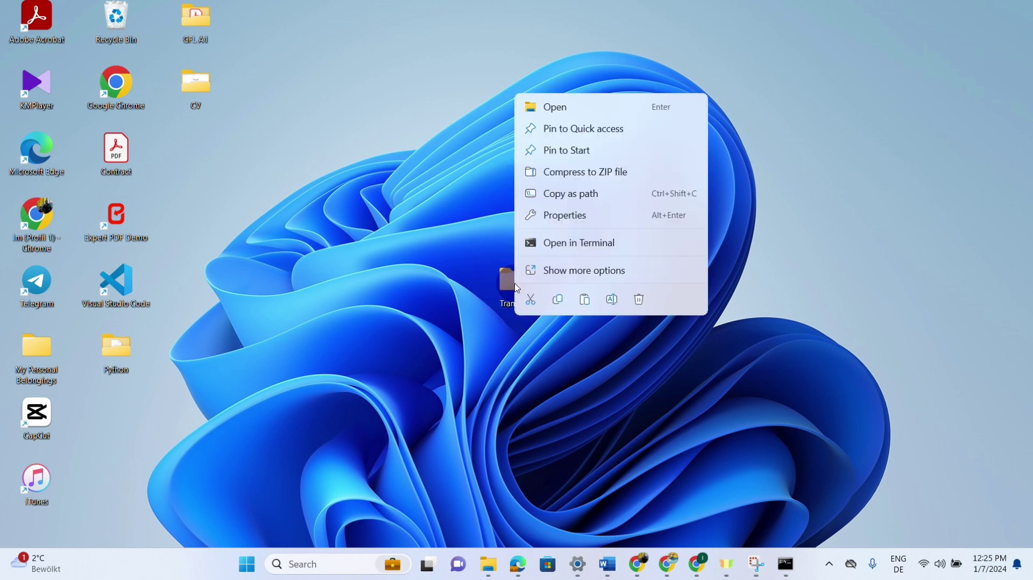
left_click(603, 215)
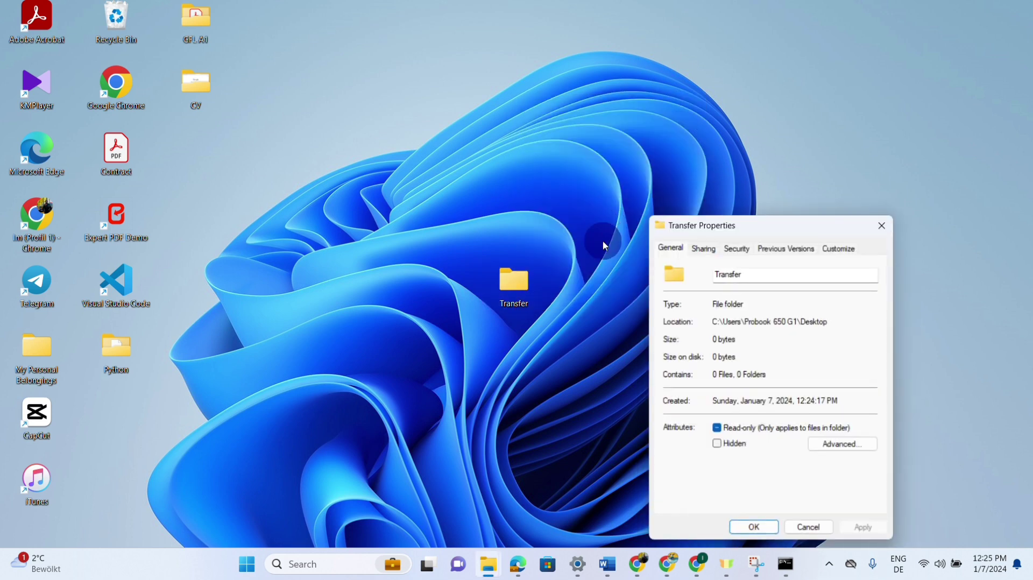
left_click(705, 250)
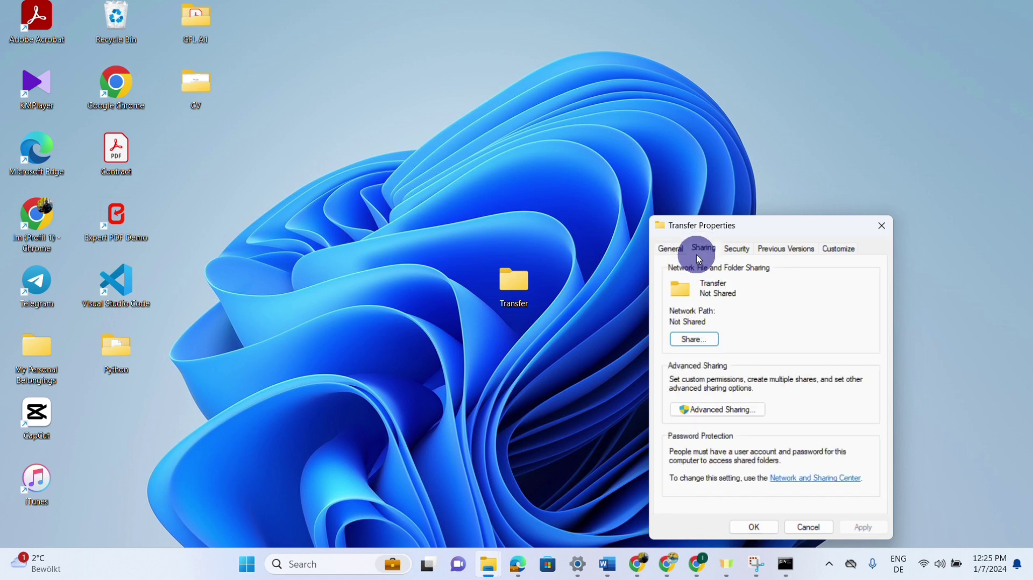
left_click(697, 339)
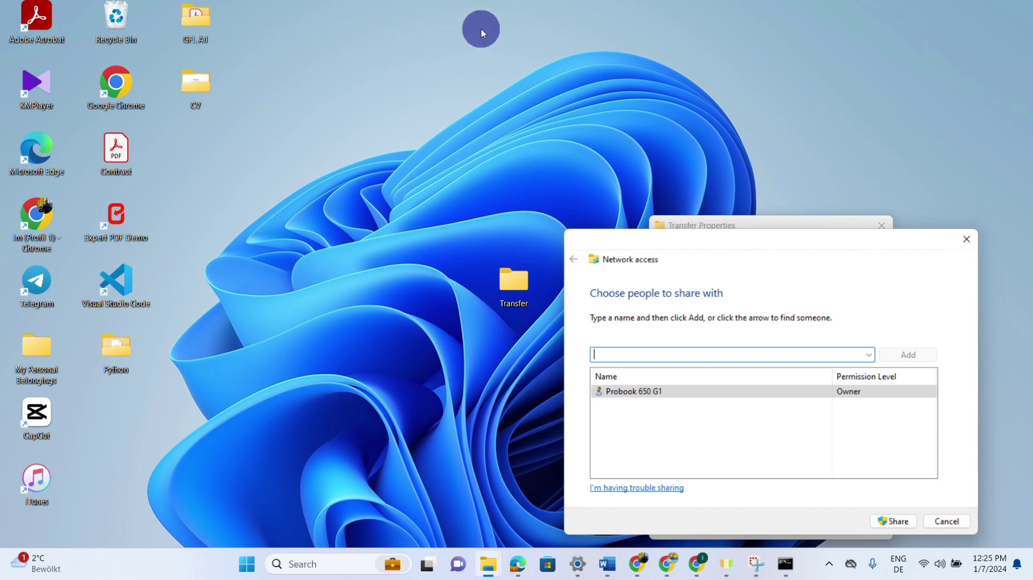
Add the transfer user at Read level, share the folder and close the confirmation.
left_click(448, 19)
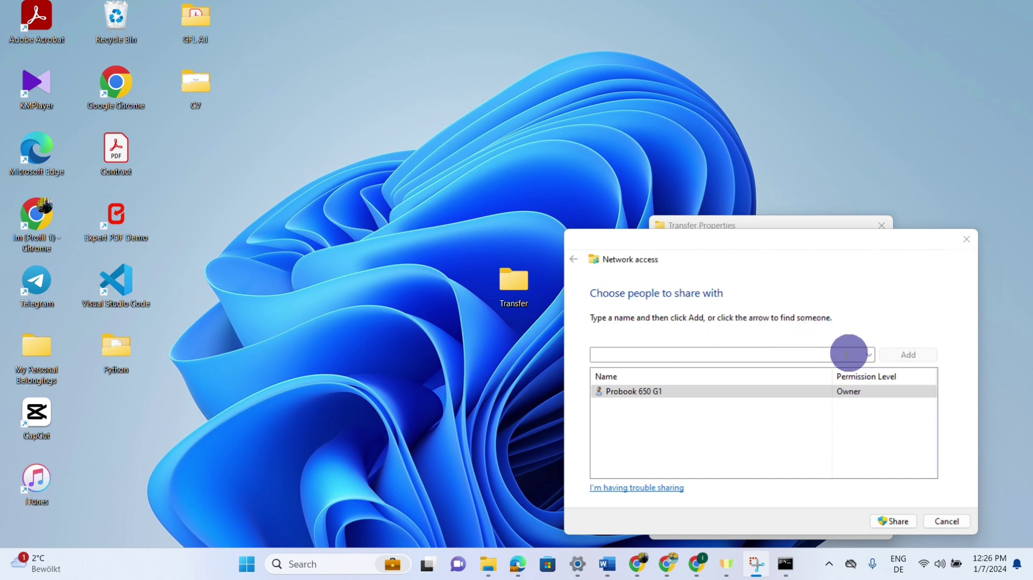
left_click(868, 356)
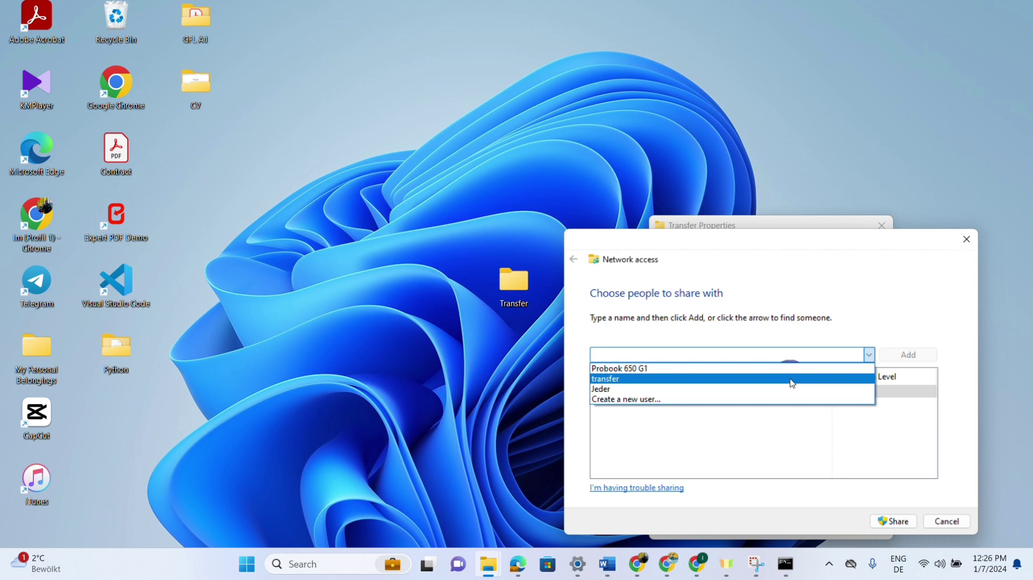
left_click(795, 383)
left_click(908, 355)
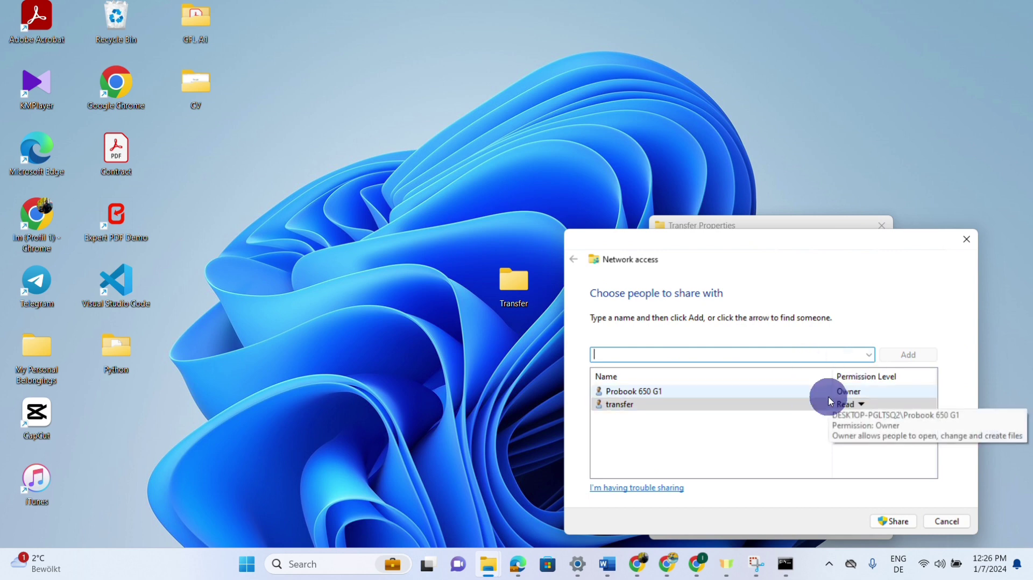
left_click(901, 523)
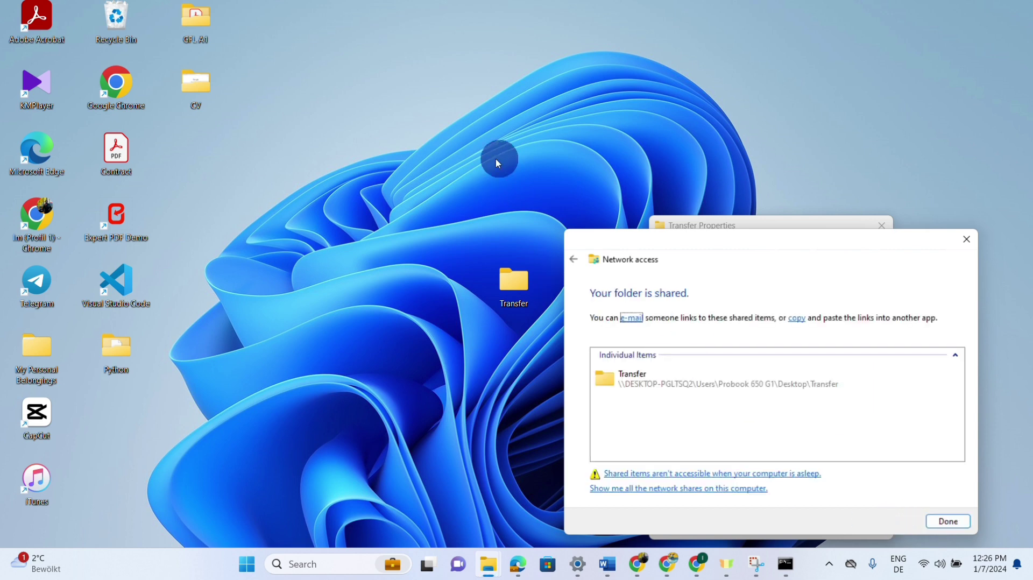
left_click(449, 25)
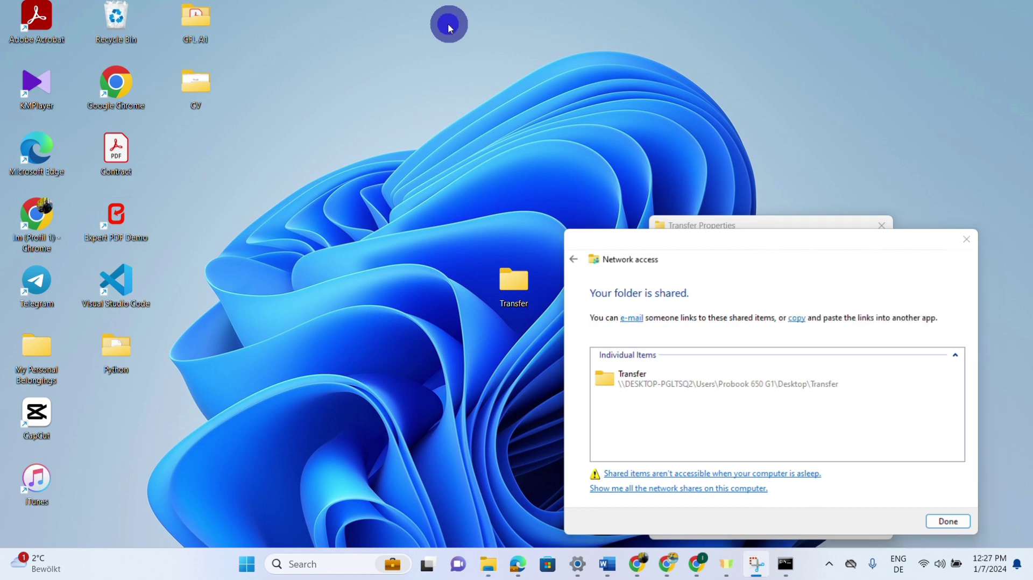
left_click(949, 522)
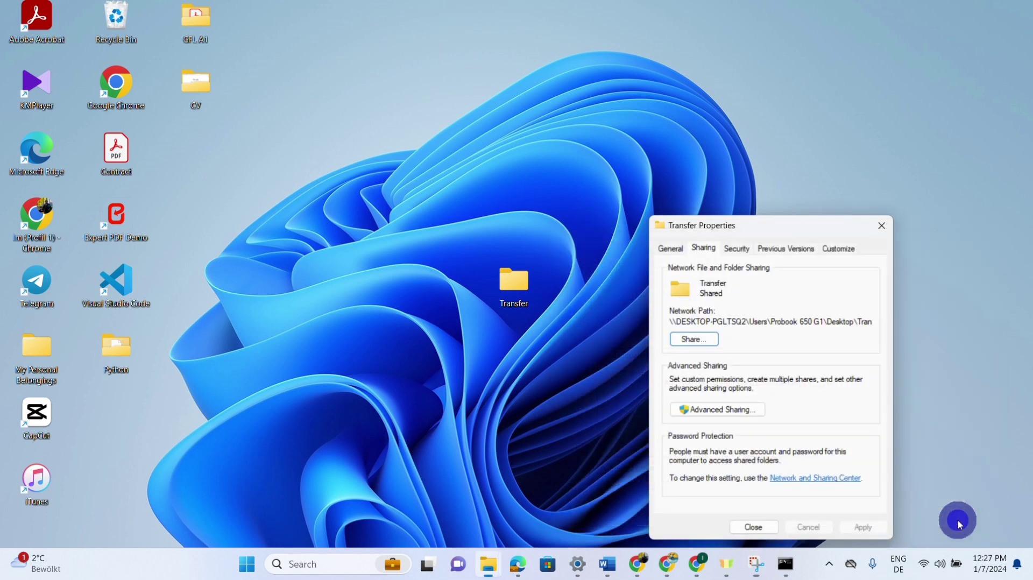
In Advanced Sharing, enable Share this folder as 'Transfer' and open its Permissions.
left_click(748, 413)
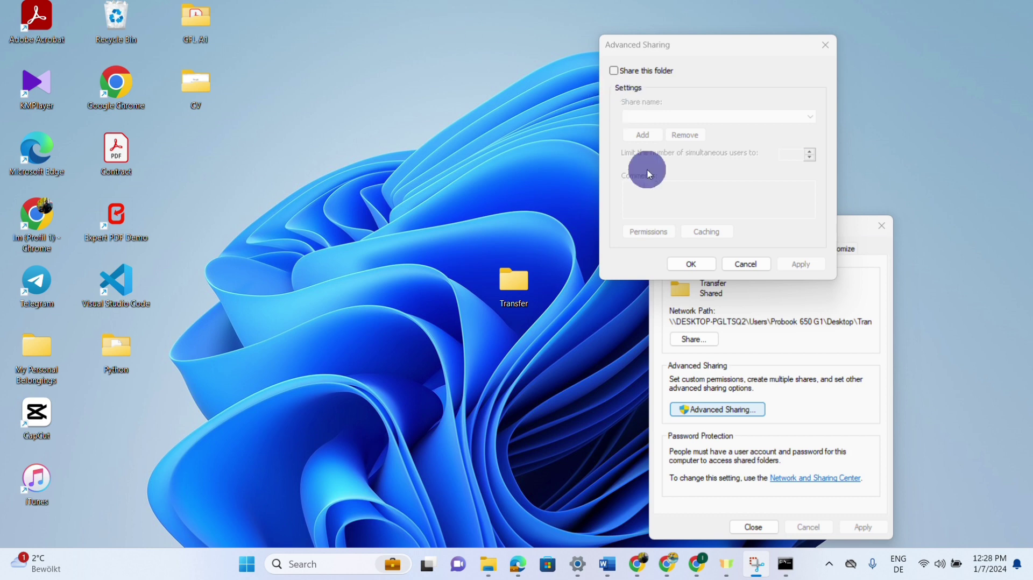
left_click(615, 71)
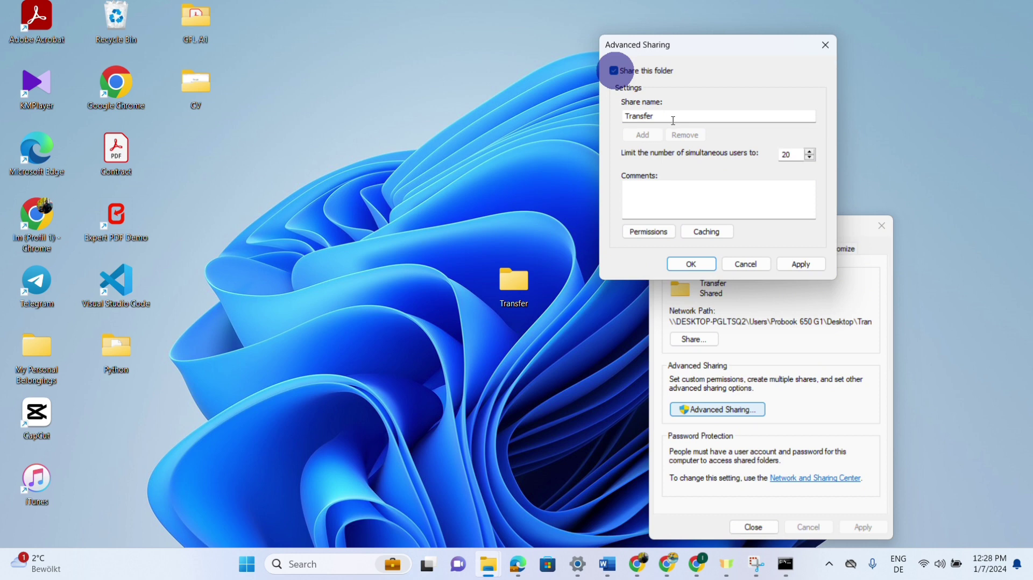
left_click(658, 234)
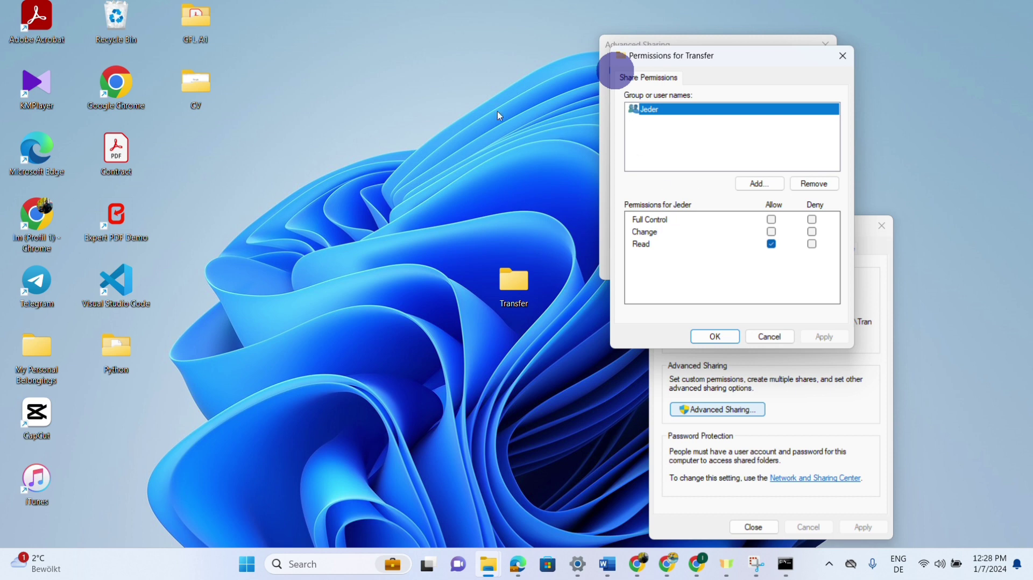
Add the transfer account to the share permissions with Full Control, Change and Read allowed.
left_click(447, 24)
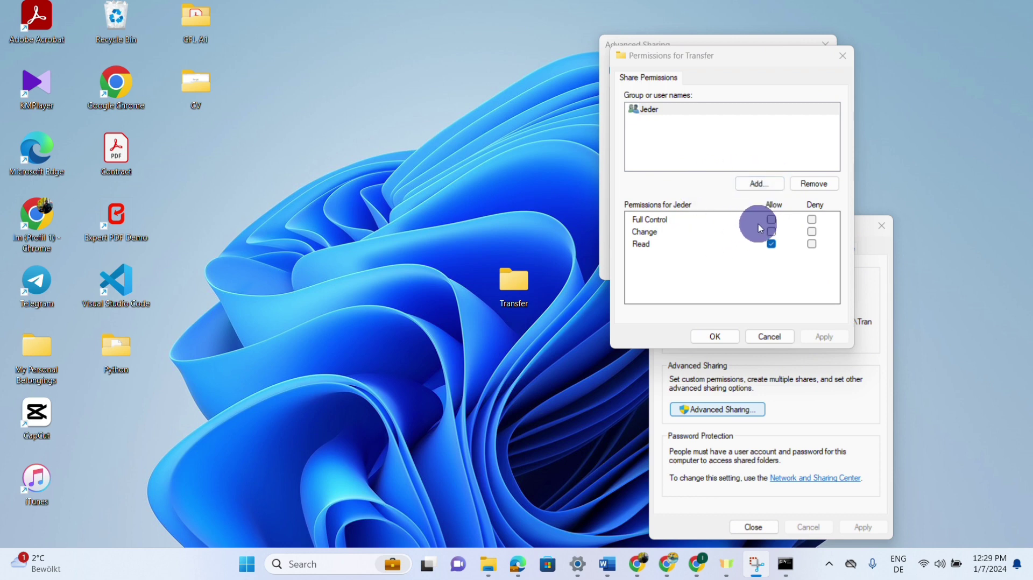
left_click(759, 184)
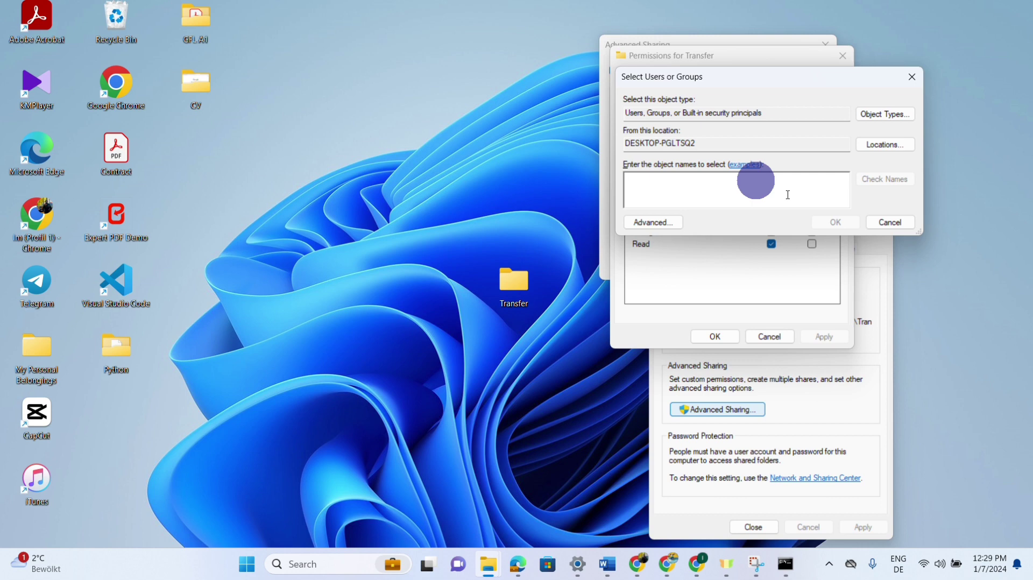
type("transfer")
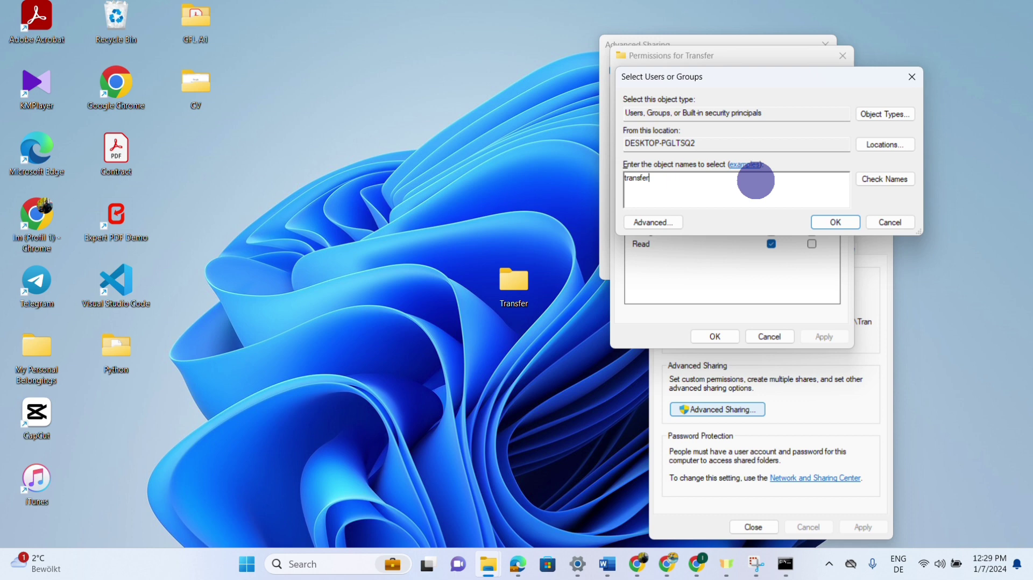
left_click(837, 223)
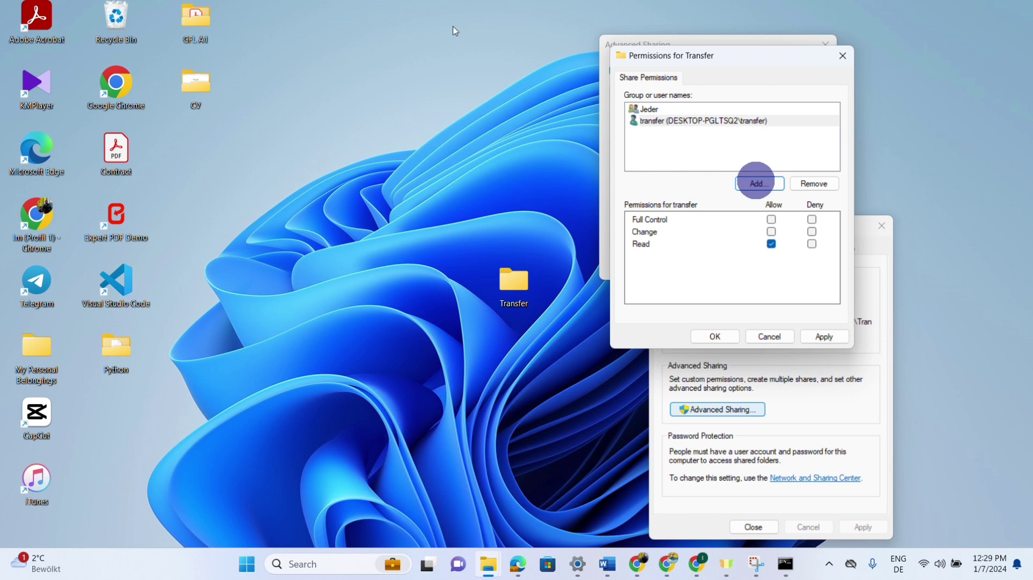
left_click(464, 50)
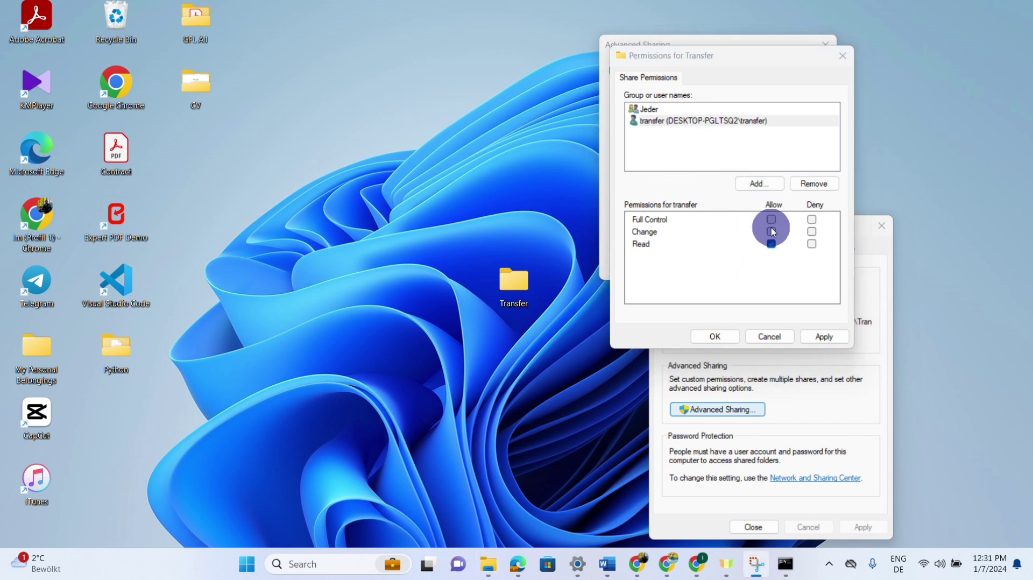
left_click(772, 221)
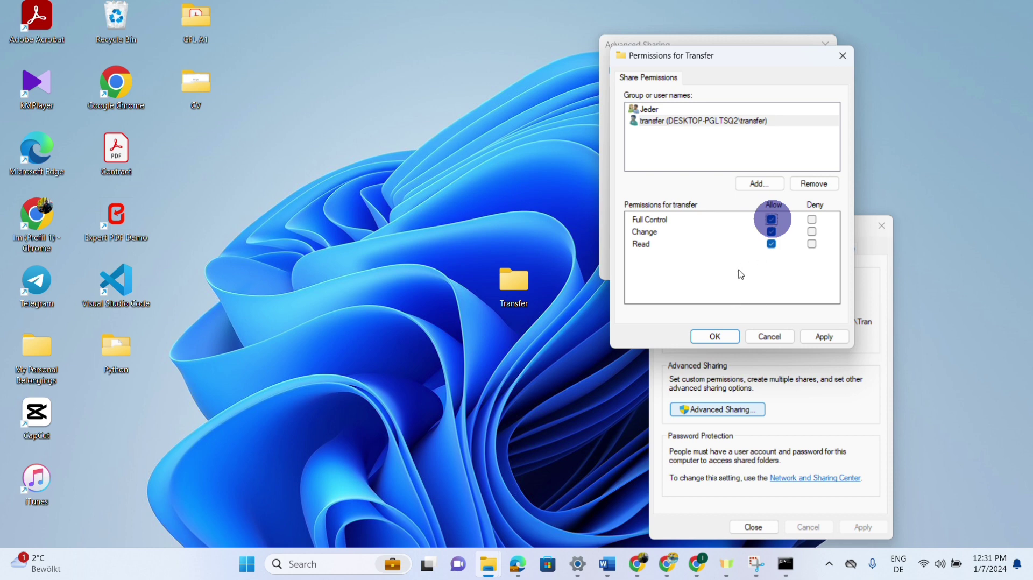
left_click(728, 341)
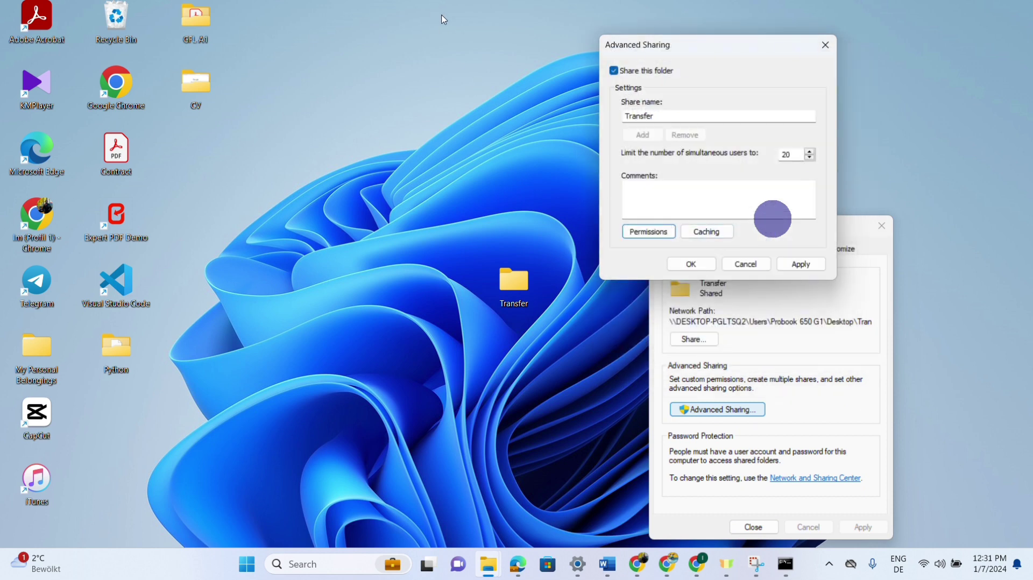
Allow Jeder Full Control, then apply and confirm both Permissions and Advanced Sharing.
left_click(649, 232)
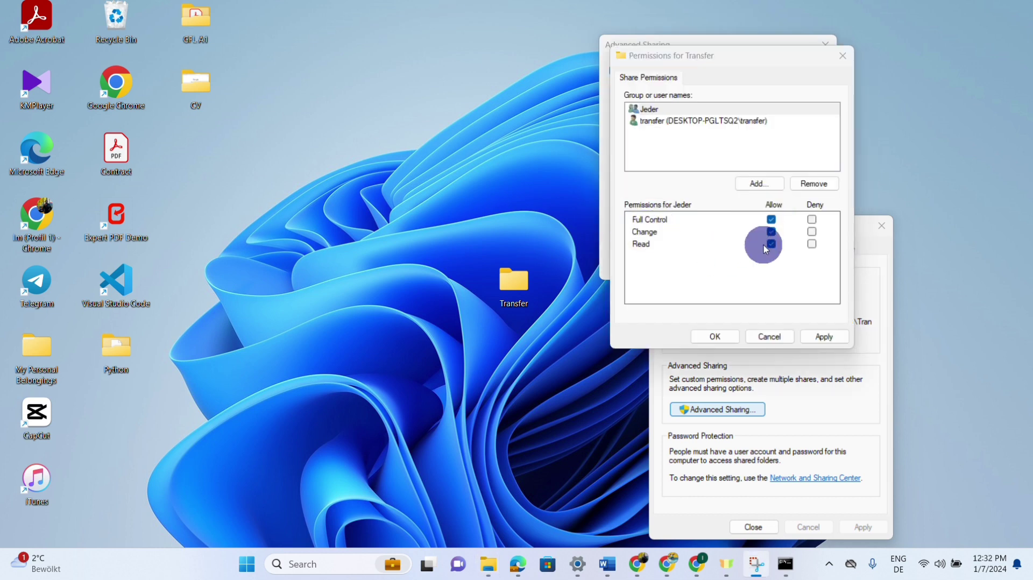
left_click(820, 338)
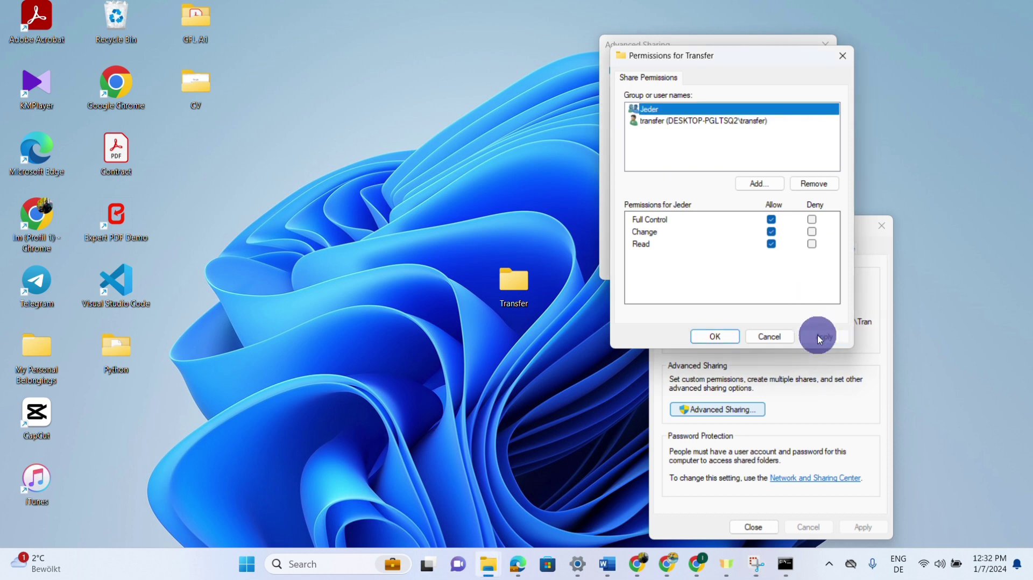
left_click(716, 337)
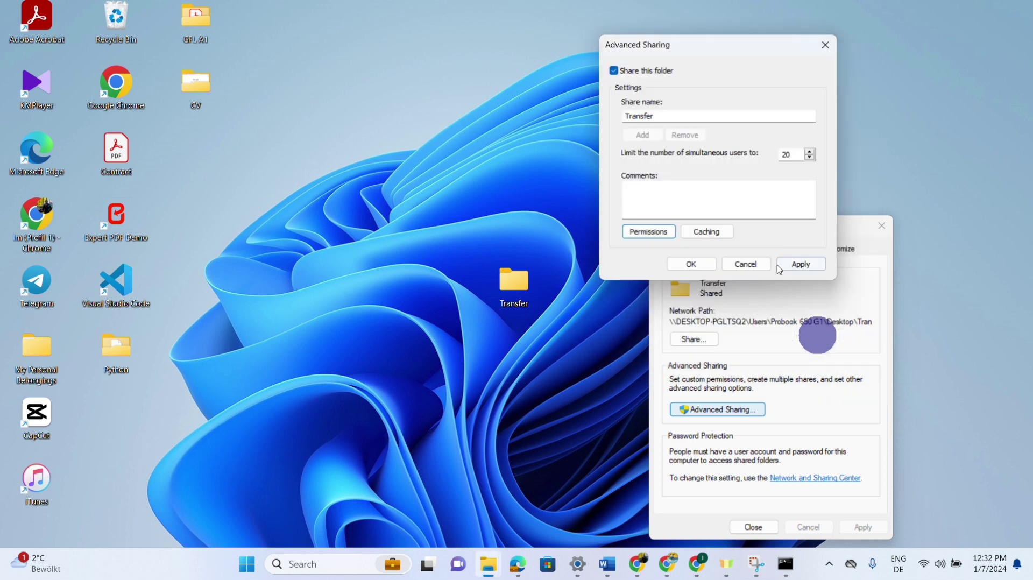
left_click(803, 266)
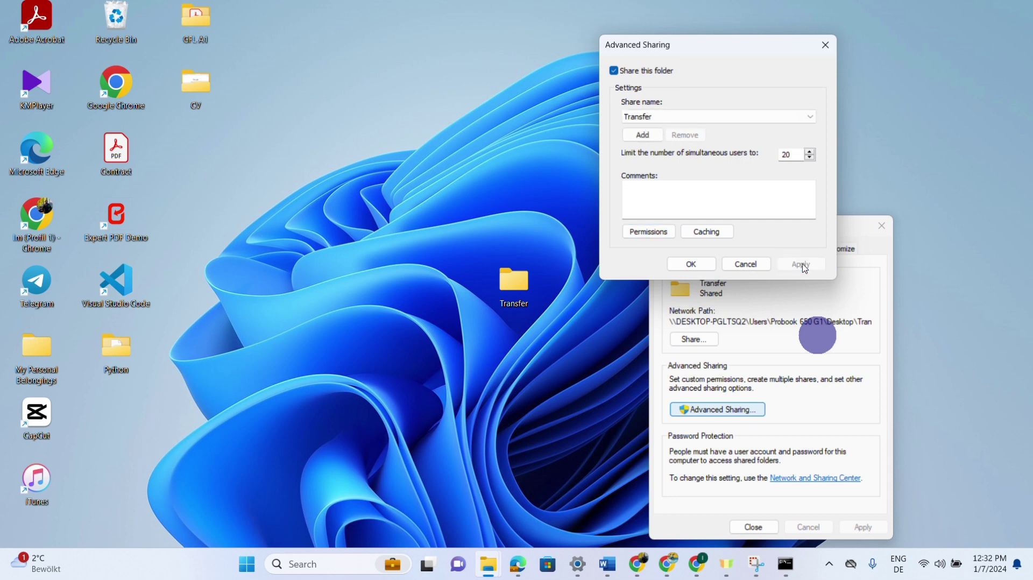
left_click(693, 264)
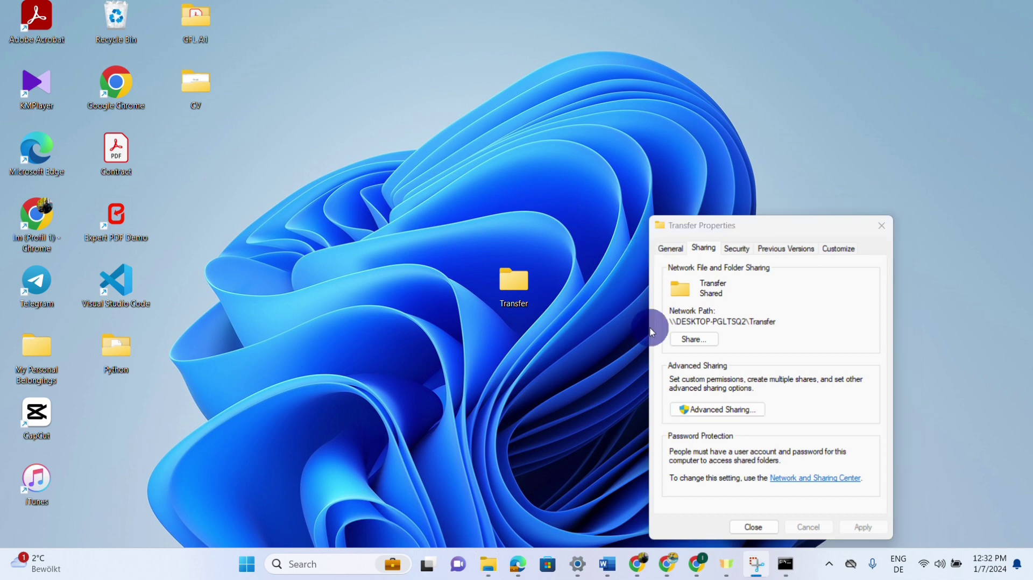
Close Transfer Properties and bring up Windows Search with its recent apps.
left_click(766, 526)
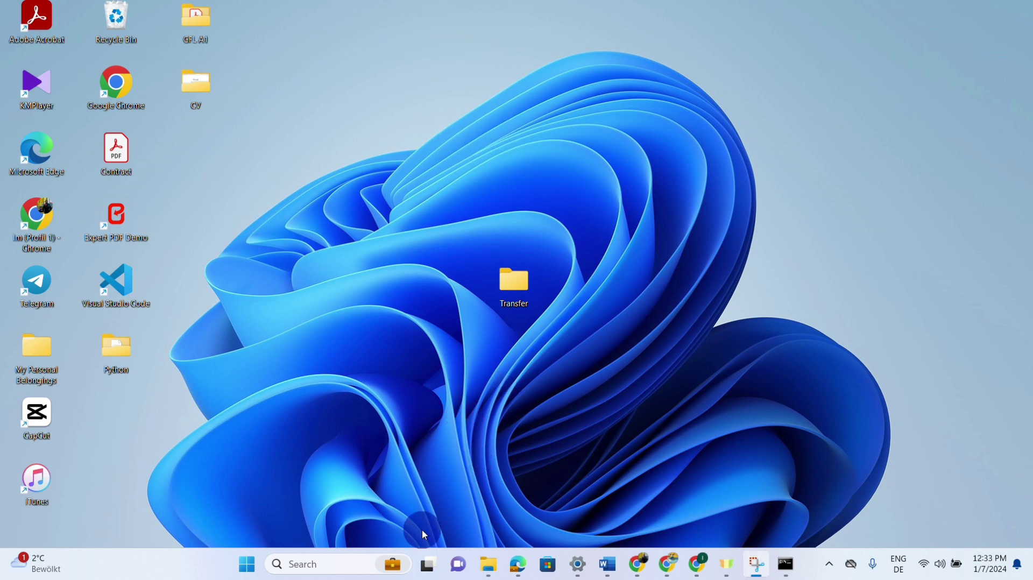
left_click(360, 562)
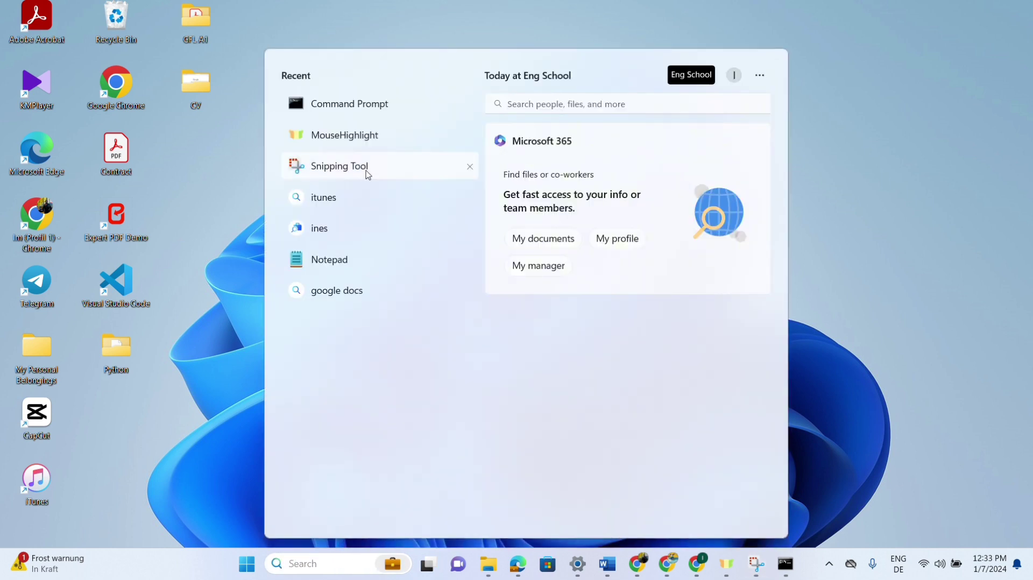
Launch Command Prompt and run ipconfig | find "IPv4" to read the address 192.168.0.102.
left_click(381, 108)
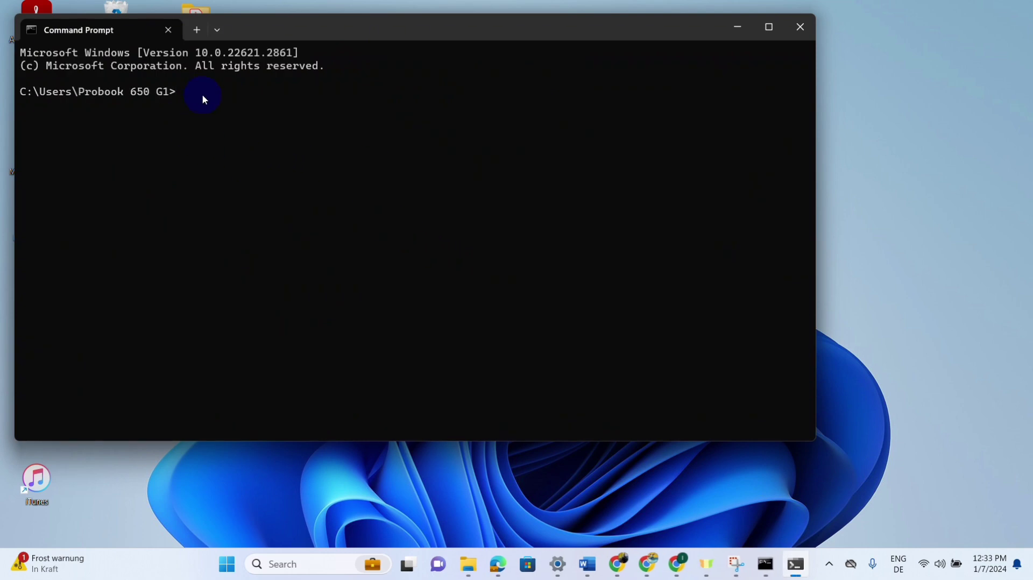
type("ipconfig")
type("<")
key("BackSpace")
type("<")
key("BackSpace")
type("<")
key("BackSpace")
type("|")
type("find \"IPv4\"")
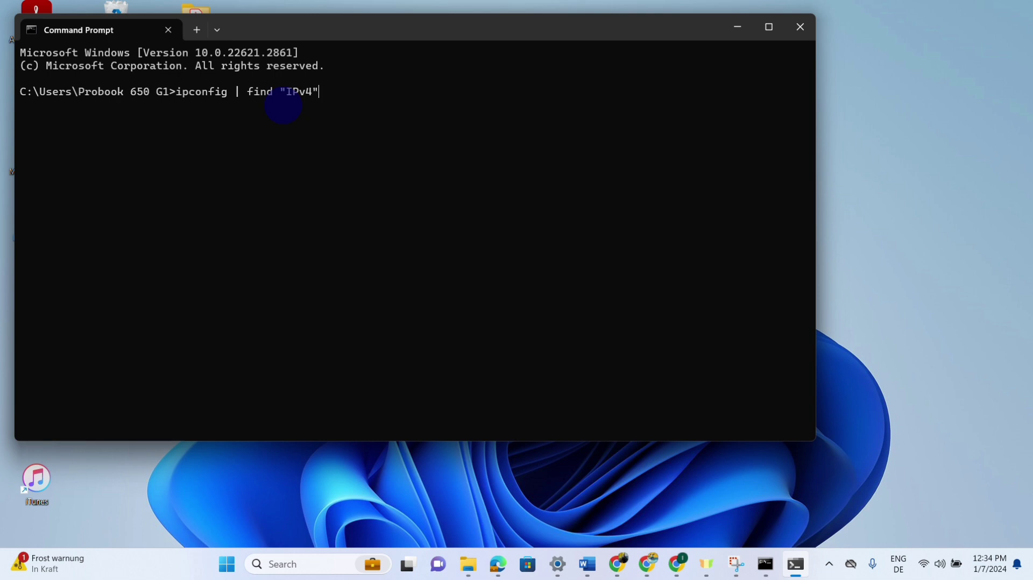
key("Return")
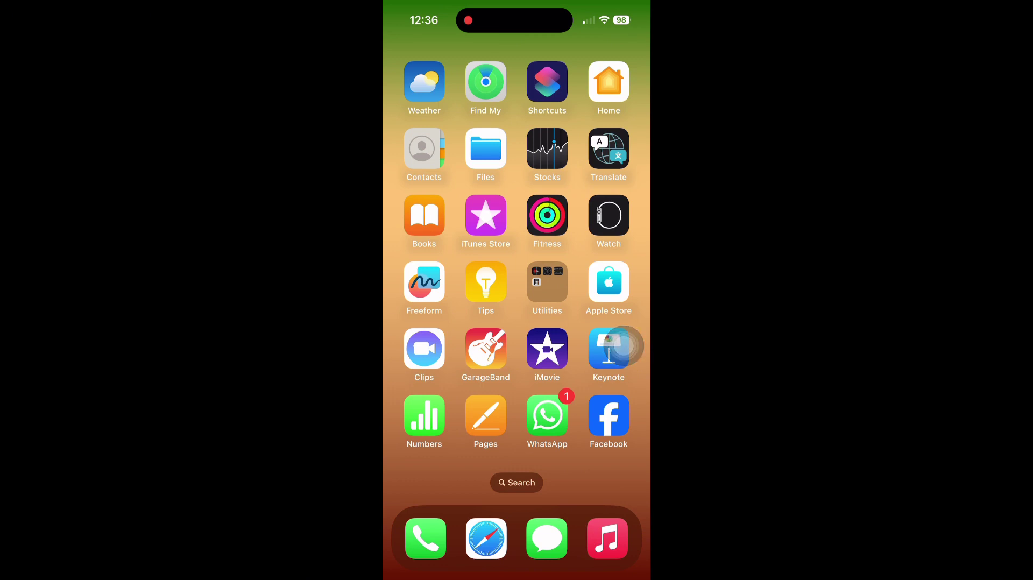
In iOS Files, use Connect to Server with server address 192.168.0.102.
left_click(486, 148)
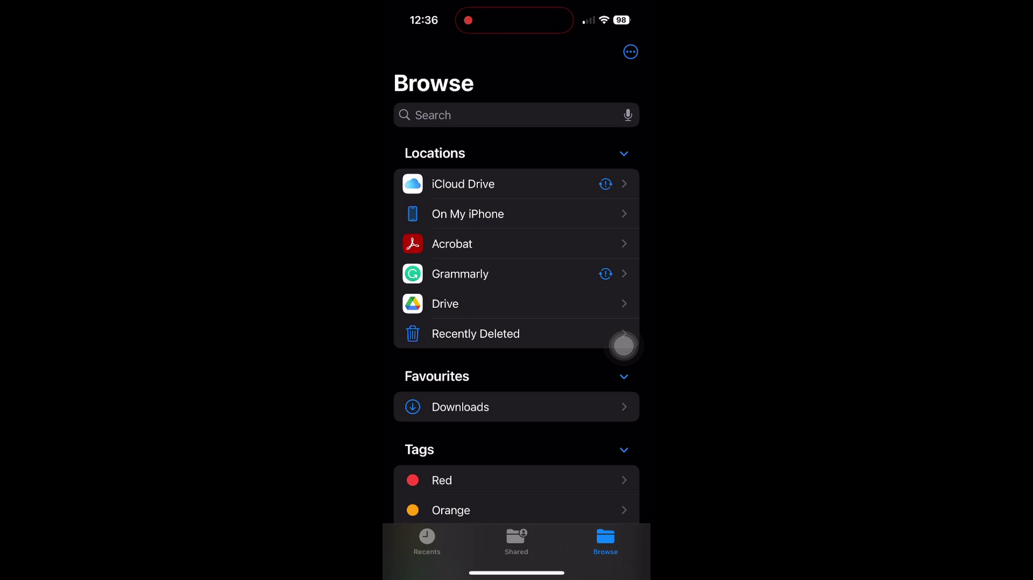
left_click(630, 52)
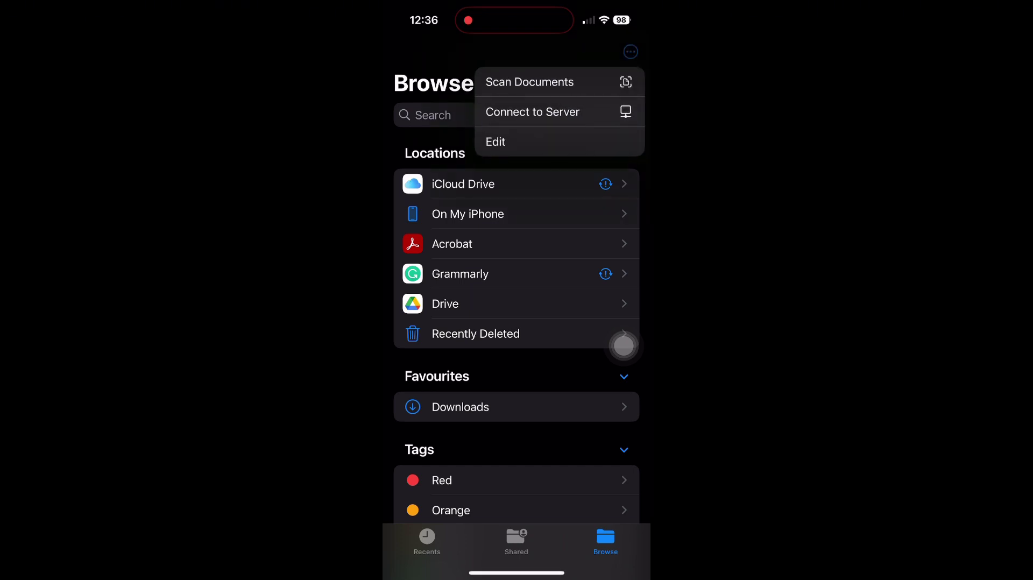
left_click(533, 112)
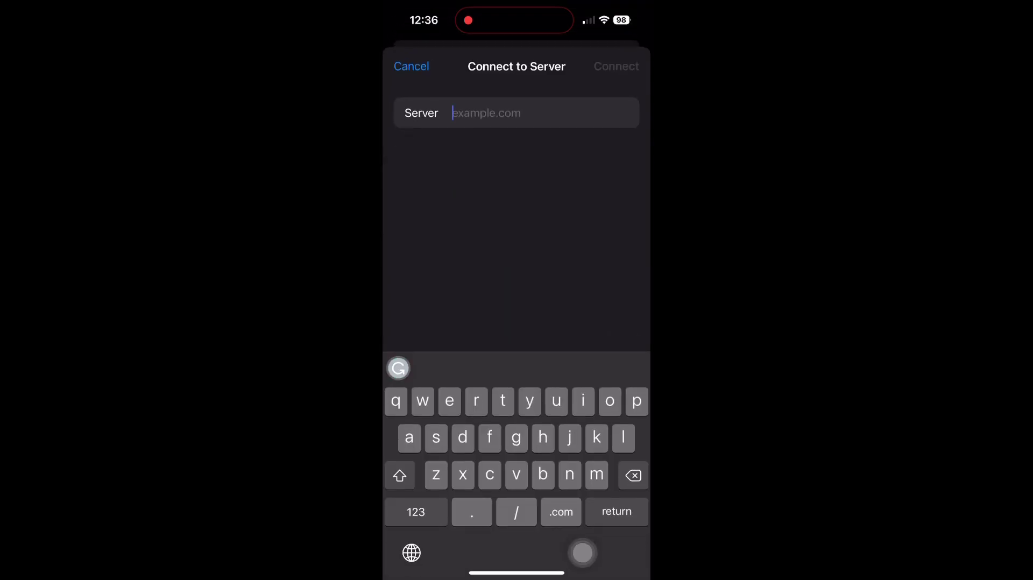
left_click(416, 512)
type("192")
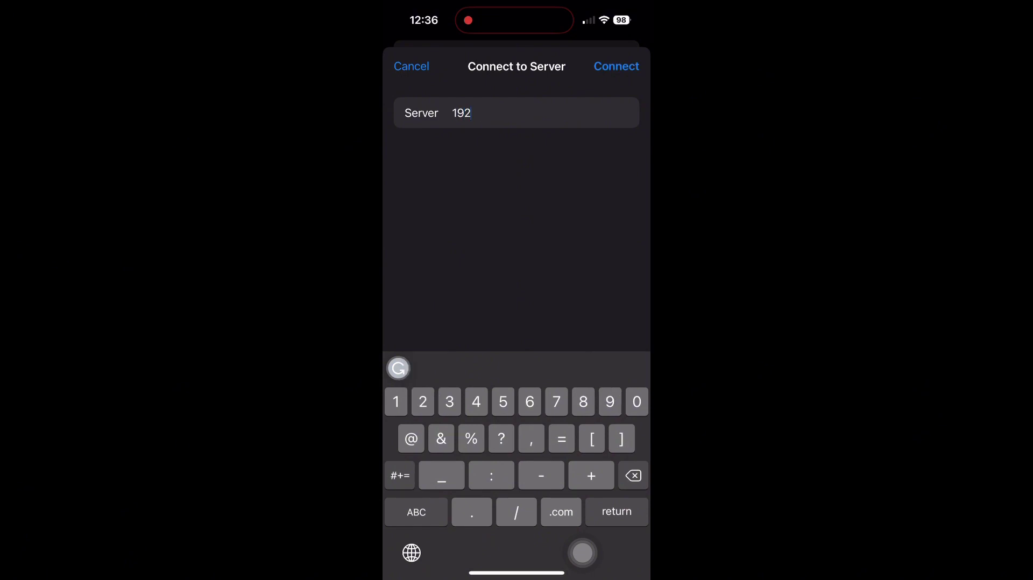
type(".168.0.102")
key("Return")
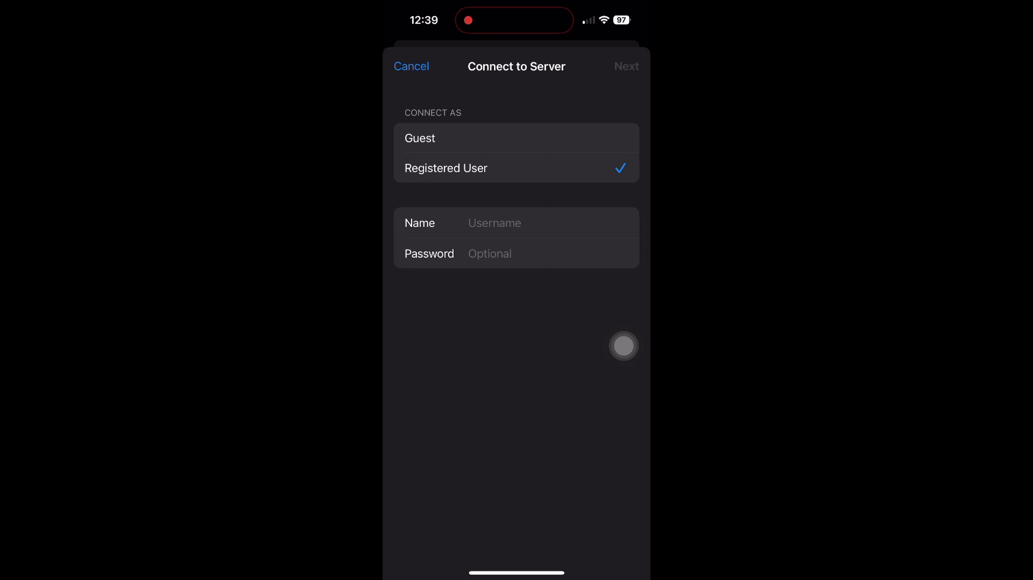
Sign in to 192.168.0.102 as a registered user with the account name and password, then open the Transfer folder.
left_click(420, 138)
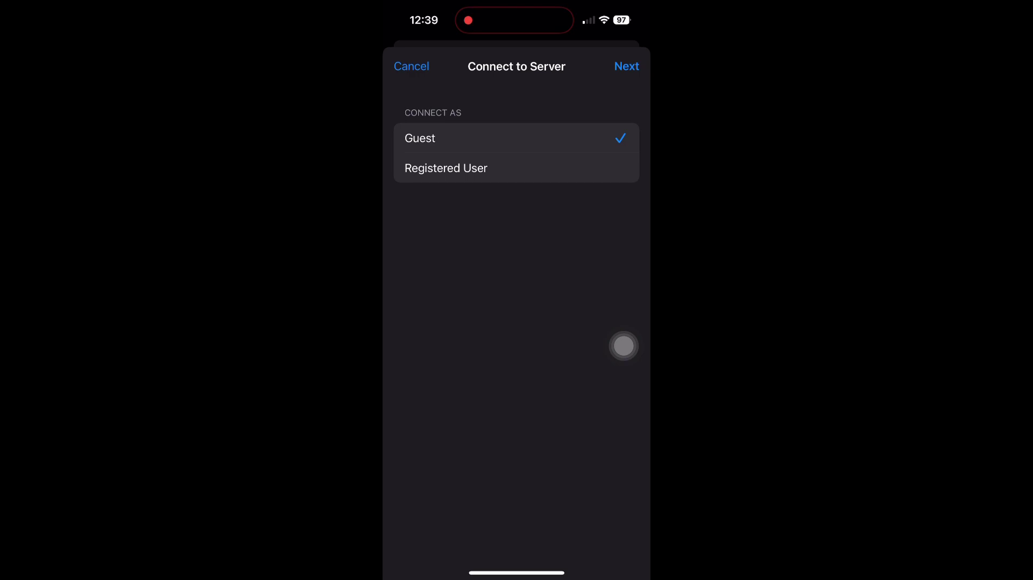
left_click(446, 168)
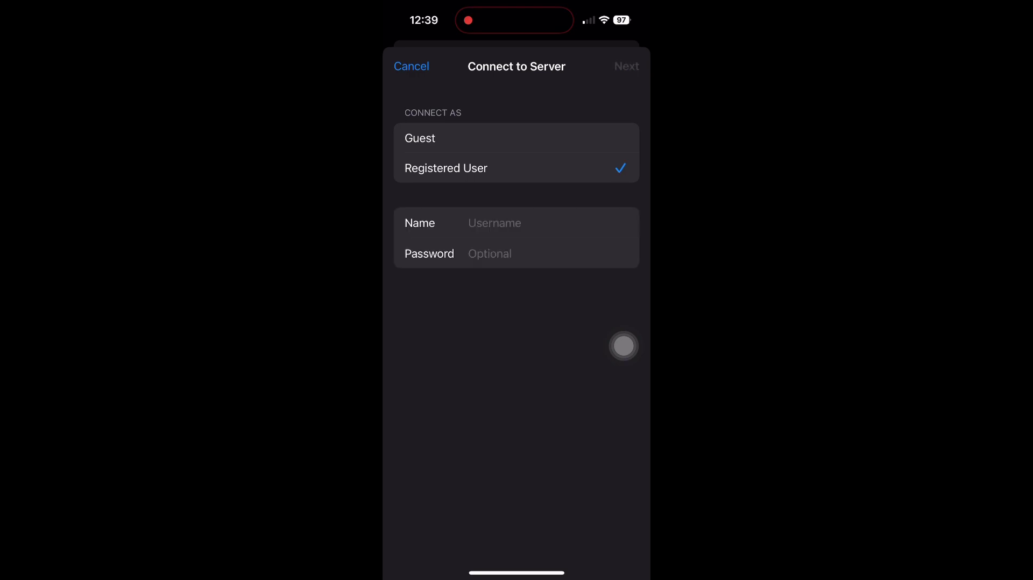
left_click(495, 223)
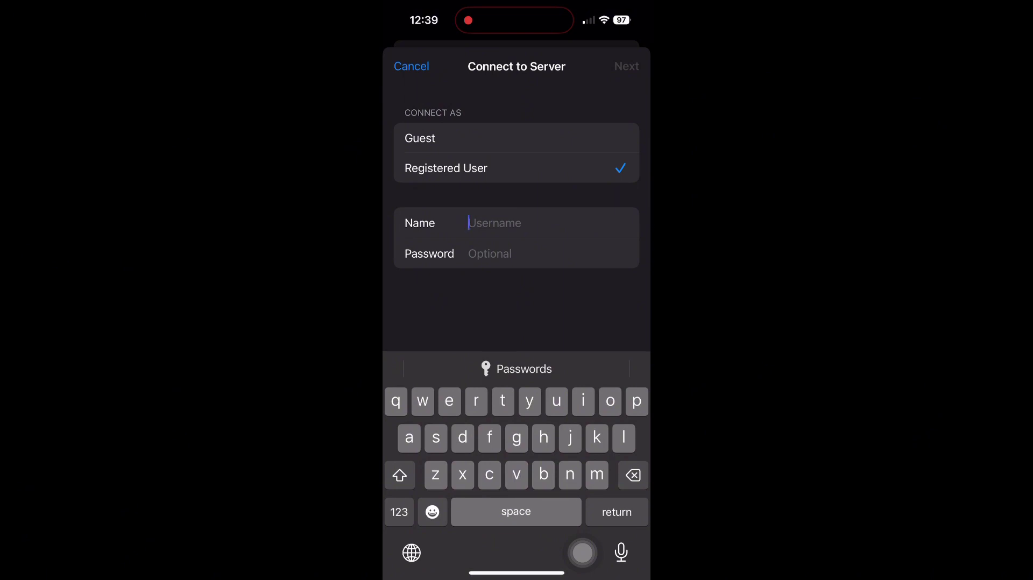
type("transf")
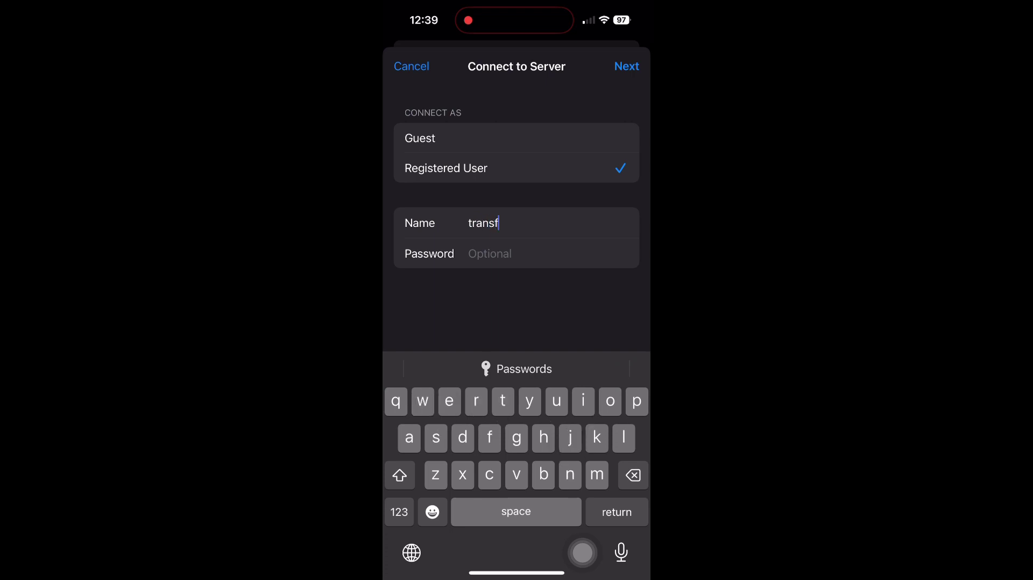
type("er")
left_click(543, 253)
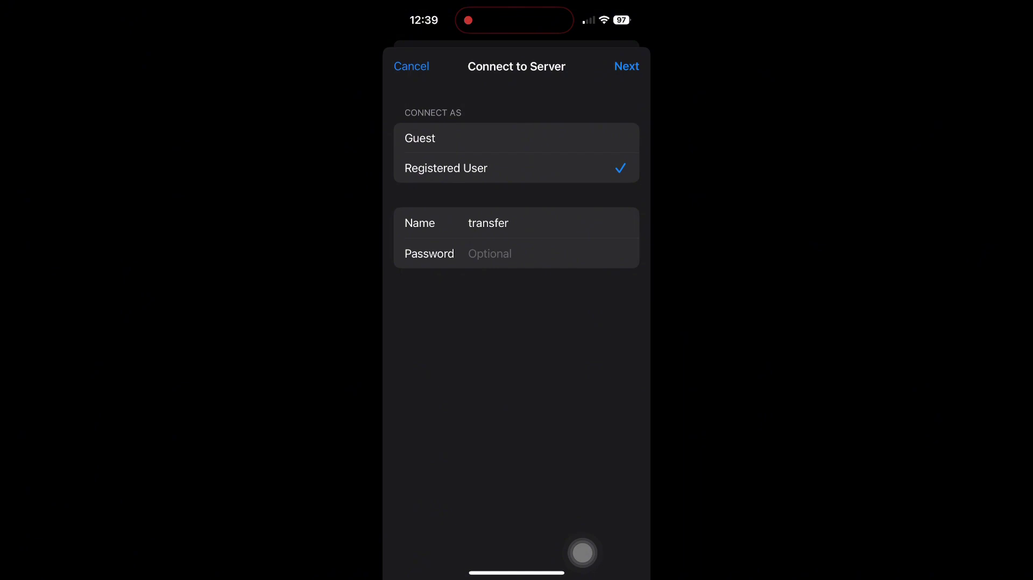
key("super+v")
left_click(627, 66)
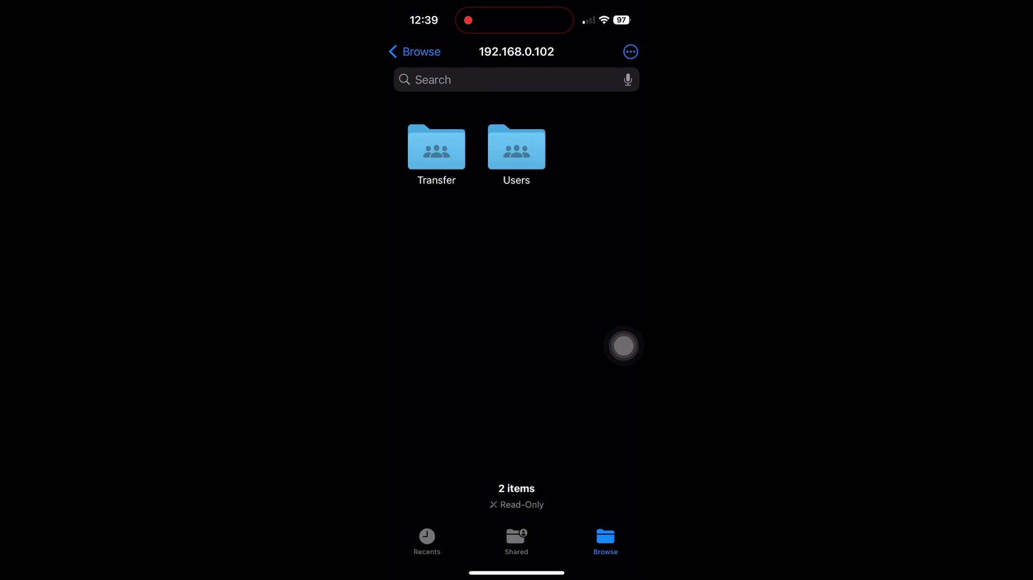
left_click(437, 147)
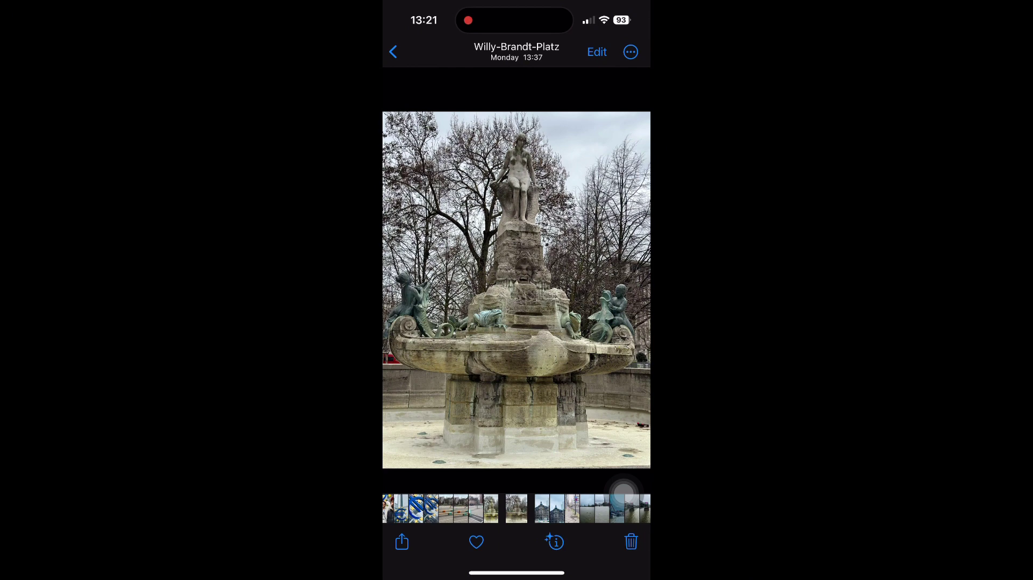
Save the photo IMG_3458 to Files in the Transfer folder on 192.168.0.102.
left_click(402, 542)
scroll(517, 322, "down", 5)
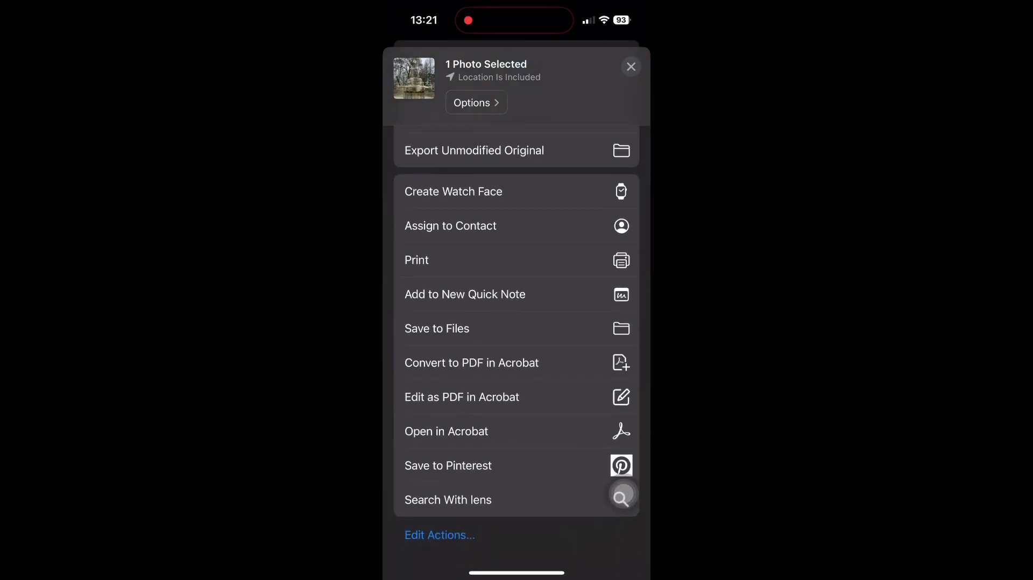
left_click(437, 328)
left_click(404, 67)
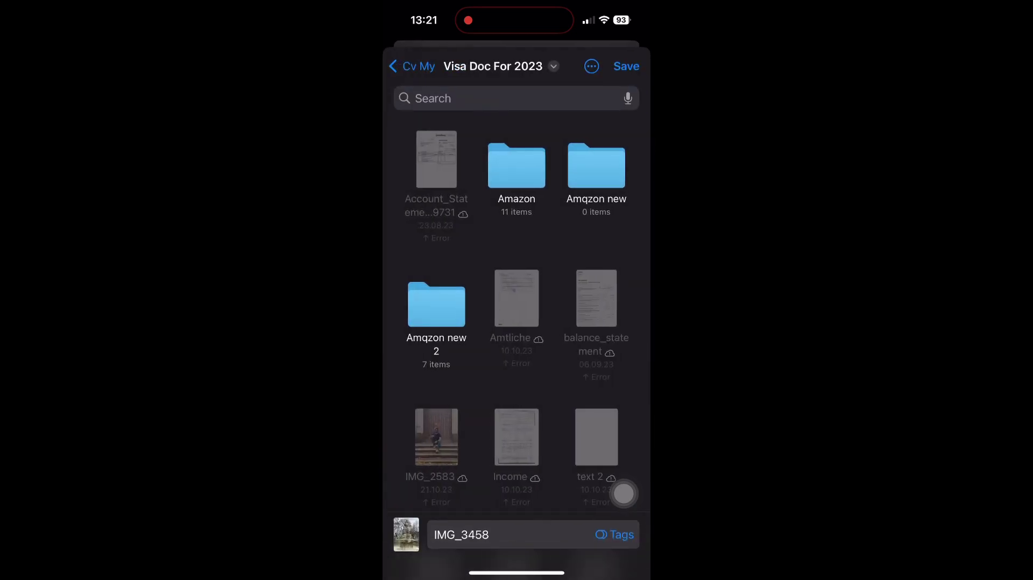
left_click(404, 66)
left_click(409, 66)
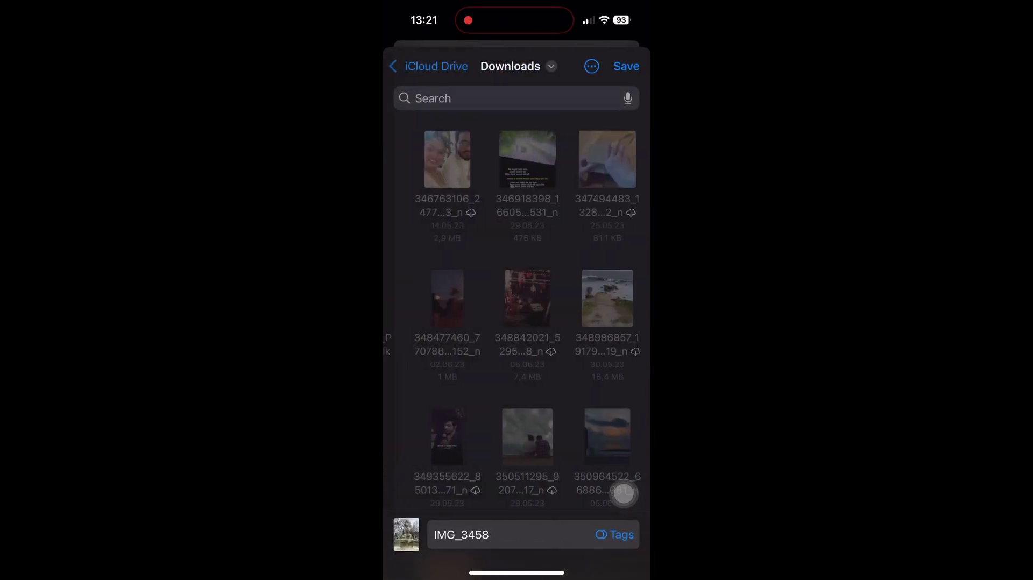
left_click(404, 66)
left_click(404, 66)
scroll(517, 323, "down", 2)
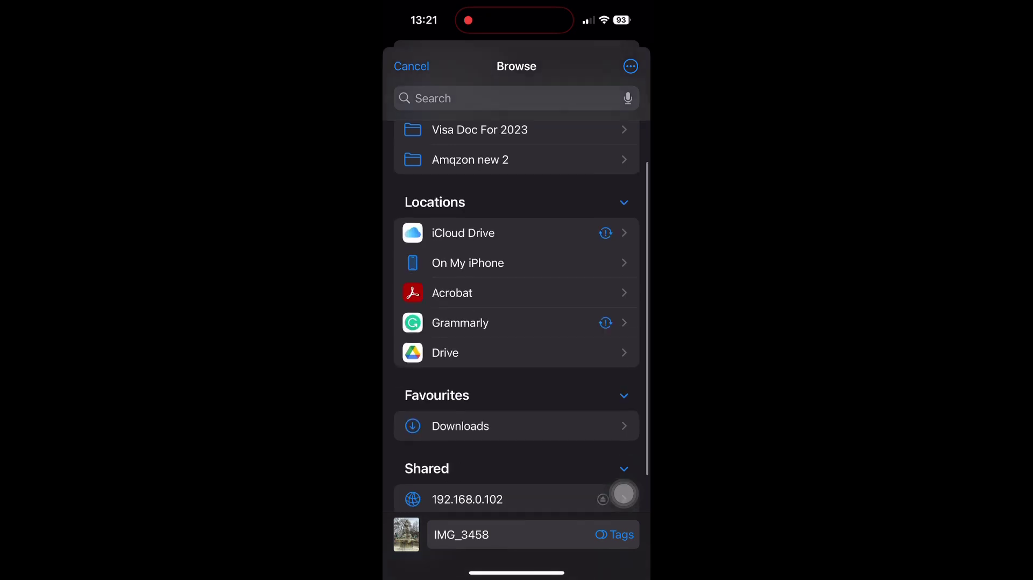
scroll(624, 494, "down", 2)
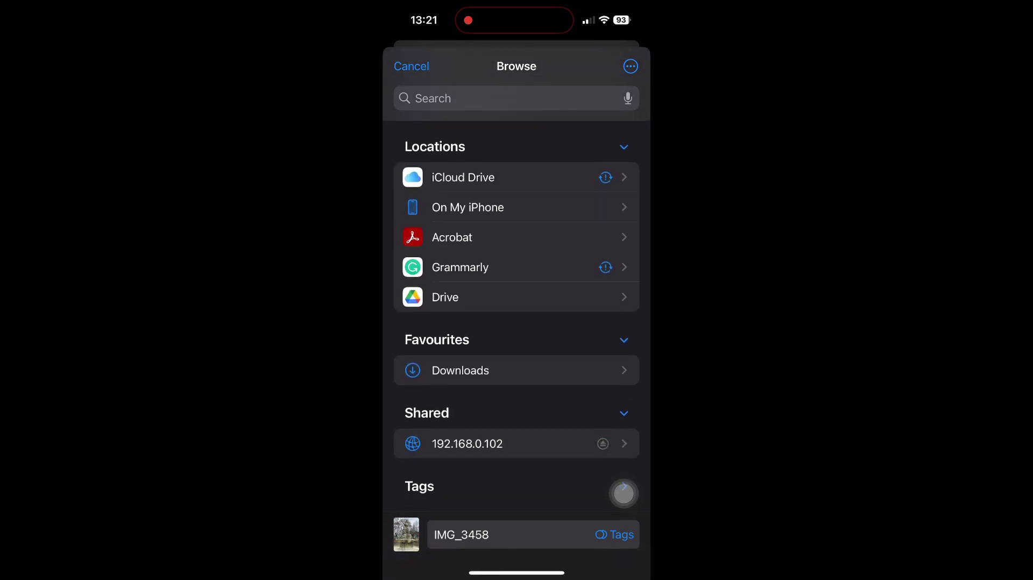
left_click(468, 443)
left_click(438, 167)
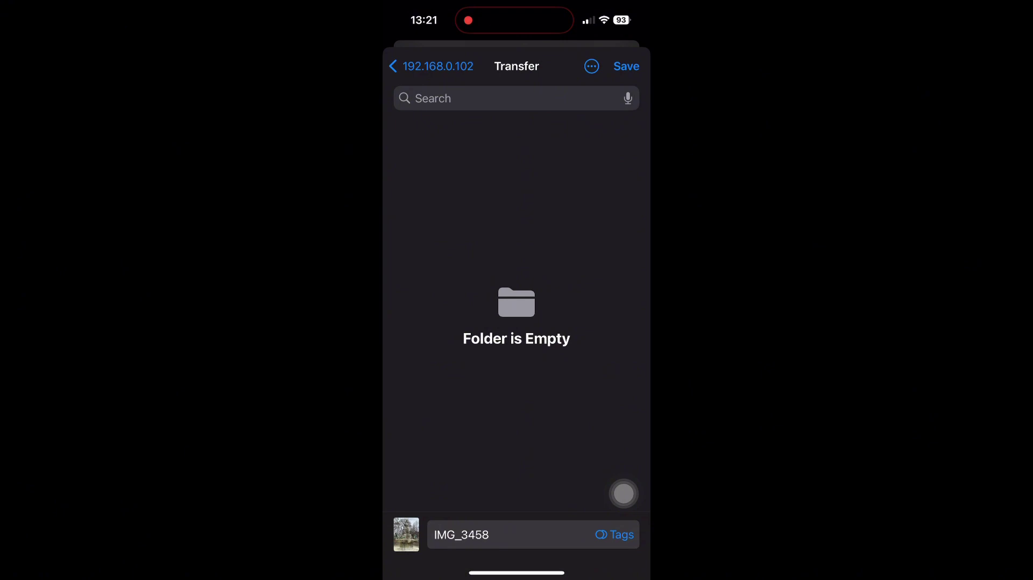
left_click(626, 65)
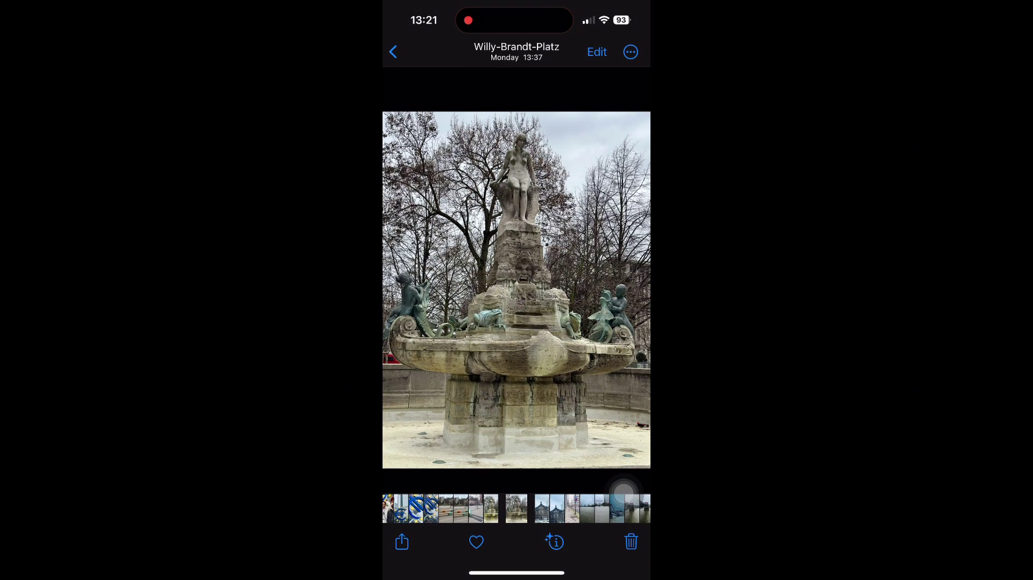
Leave Photos, preview IMG_3458 in Files under 192.168.0.102 > Transfer, then close it.
left_click(393, 52)
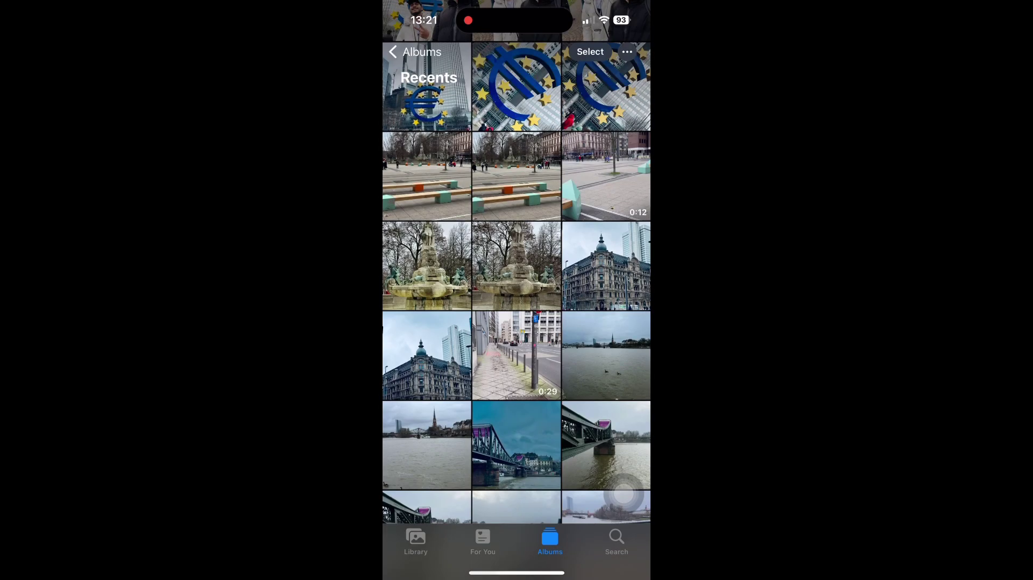
left_click(624, 493)
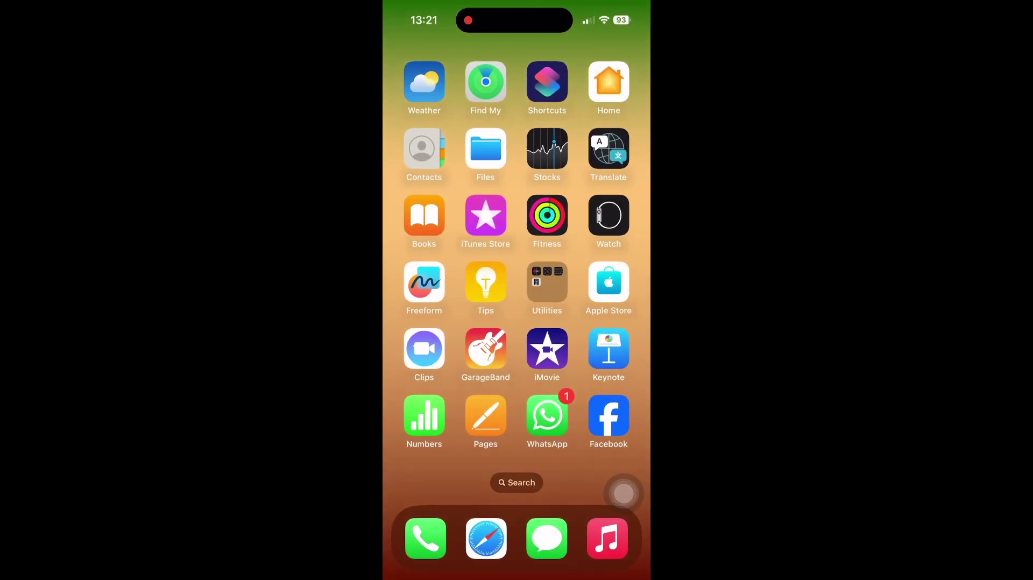
left_click(486, 149)
left_click(467, 445)
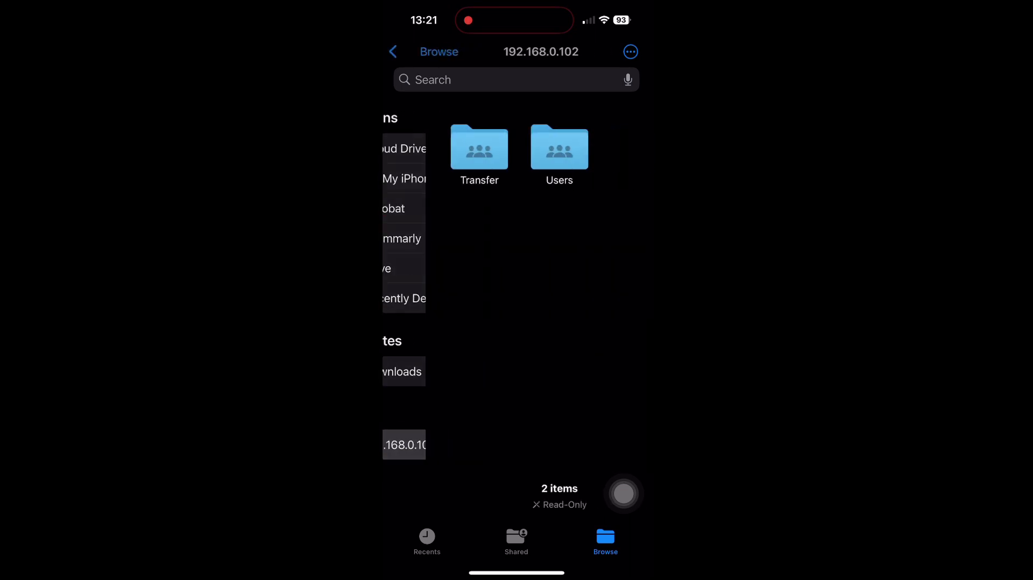
left_click(436, 147)
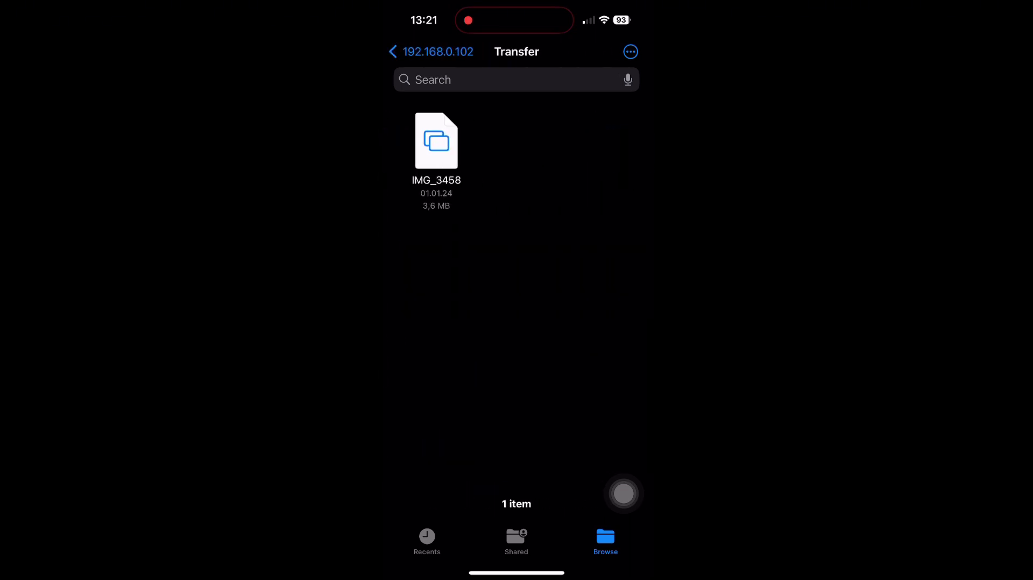
left_click(436, 141)
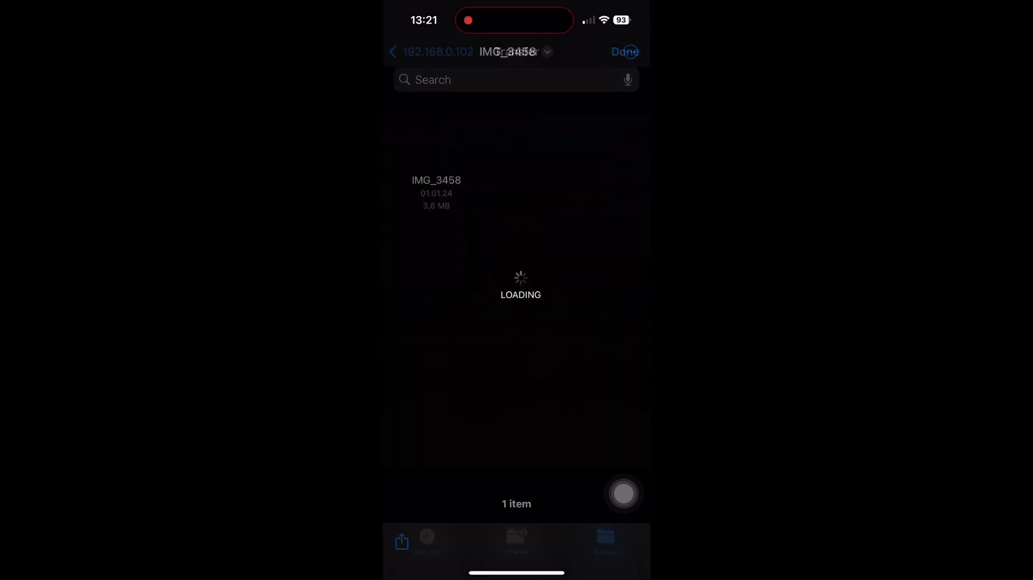
left_click(625, 52)
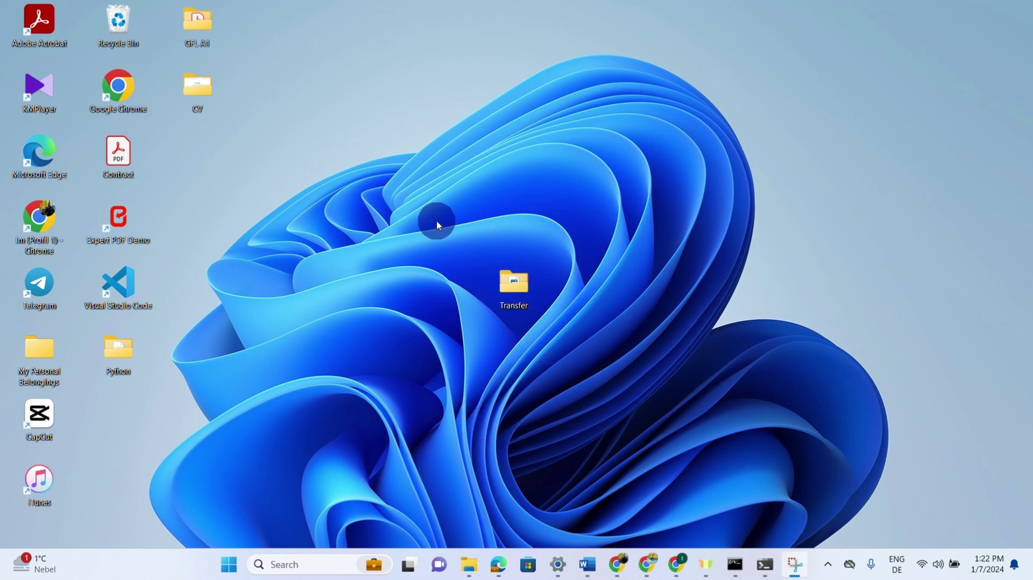
Open IMG_3458 from the desktop Transfer folder in the photo viewer, then close it and minimize Explorer.
double_click(508, 296)
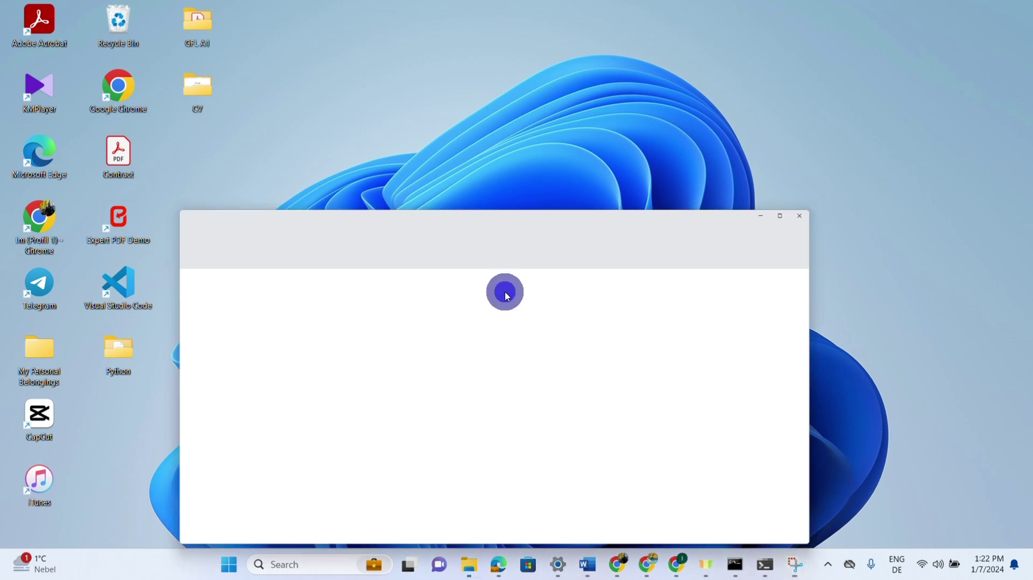
left_click(365, 132)
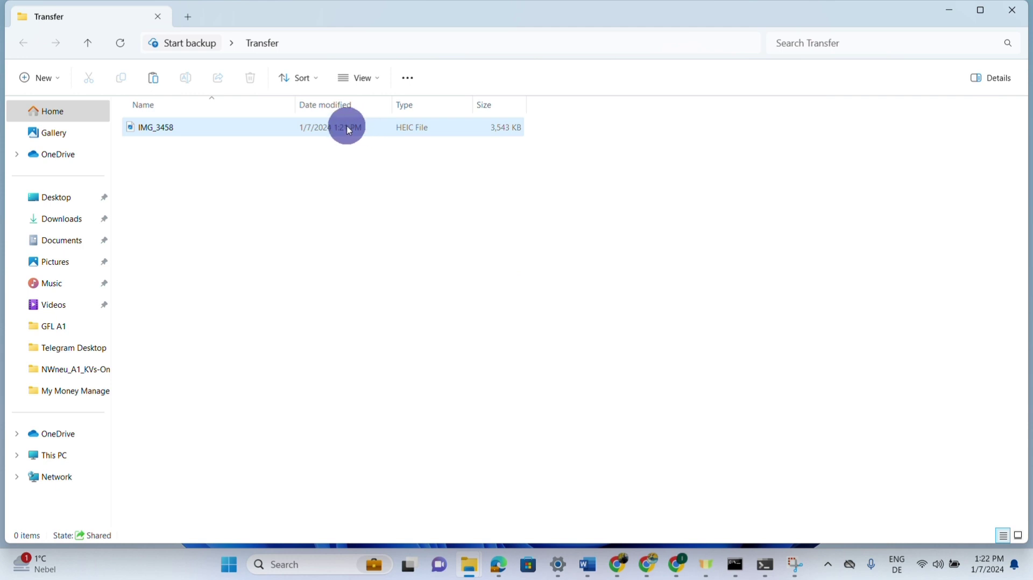
left_click(403, 138)
double_click(403, 138)
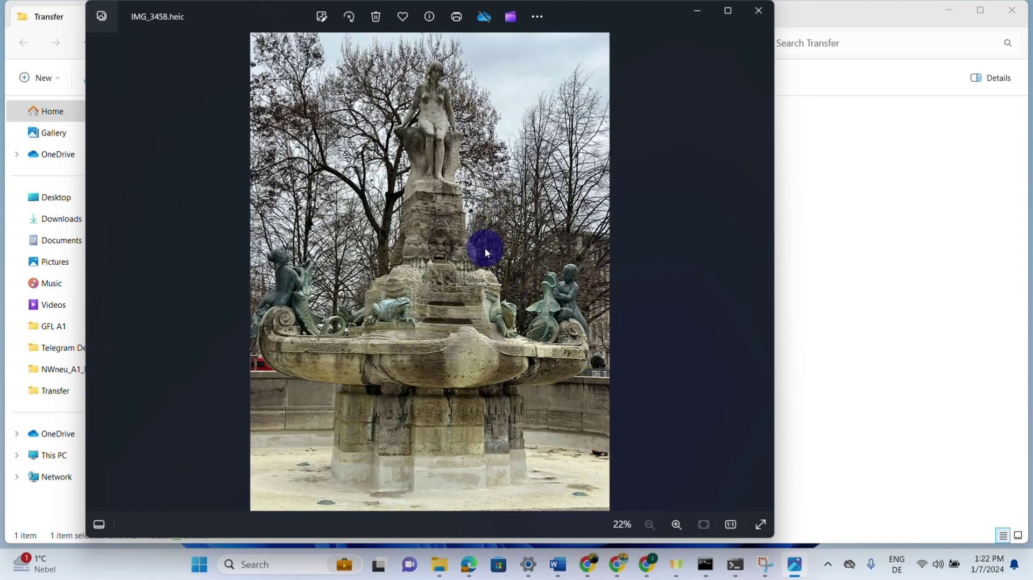
left_click(758, 12)
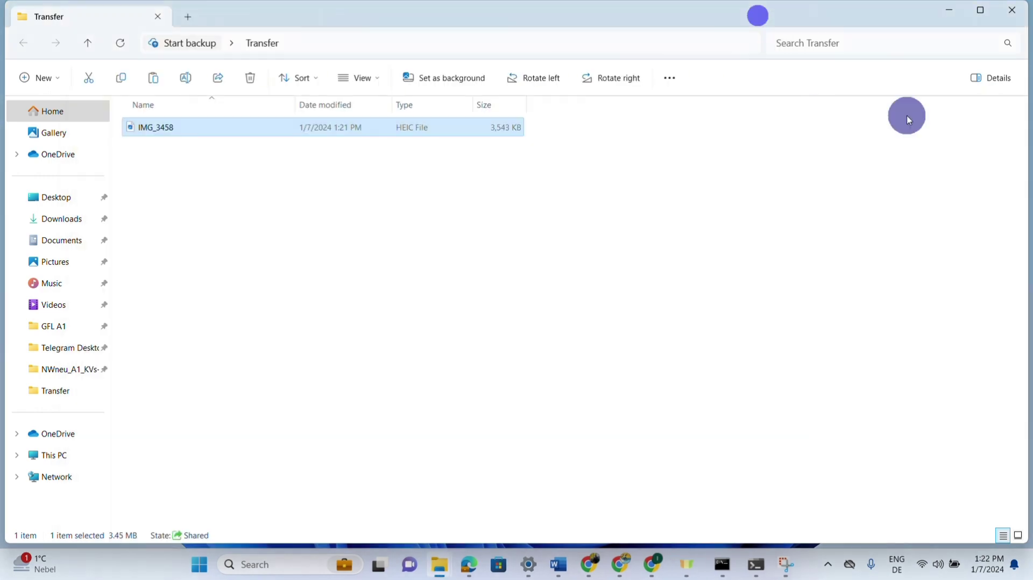
left_click(949, 9)
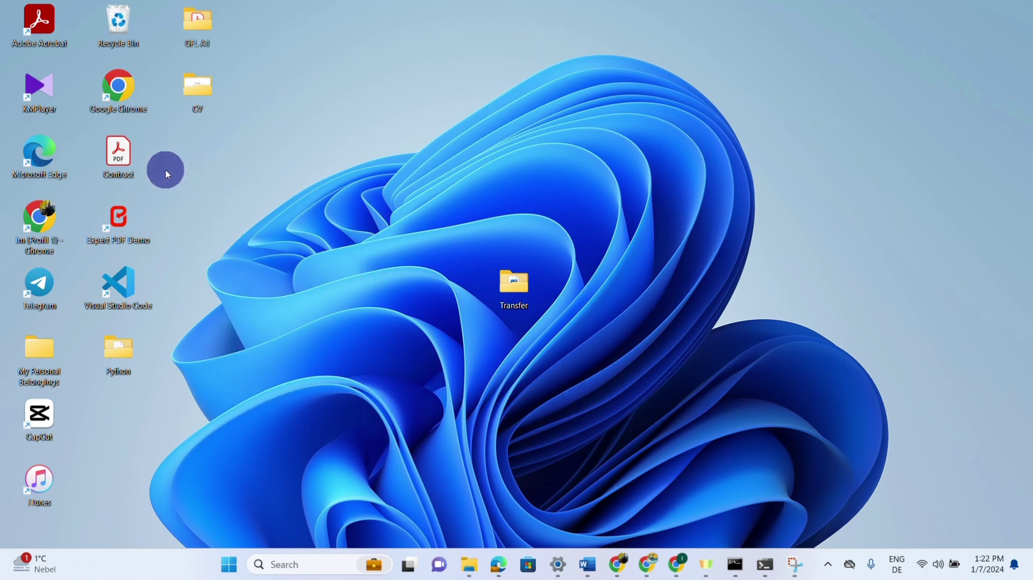
Copy the Contract PDF from the desktop.
left_click(131, 161)
mouse_move(131, 161)
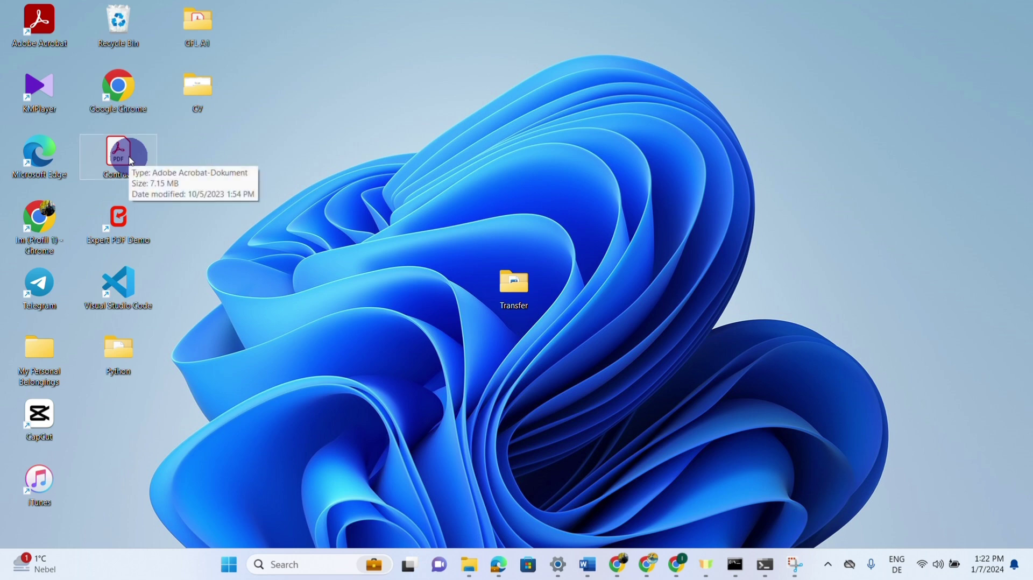
right_click(132, 162)
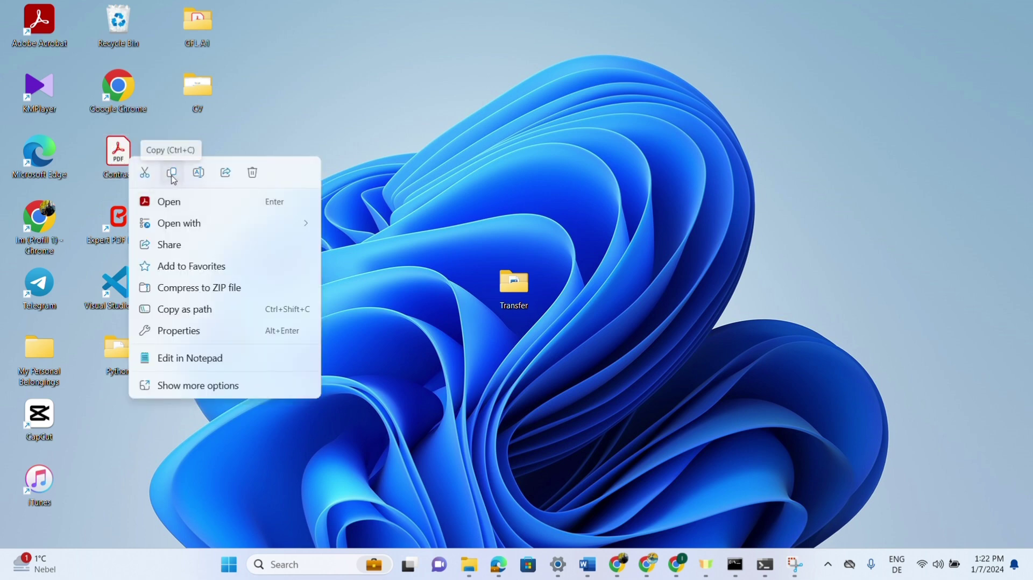
left_click(173, 176)
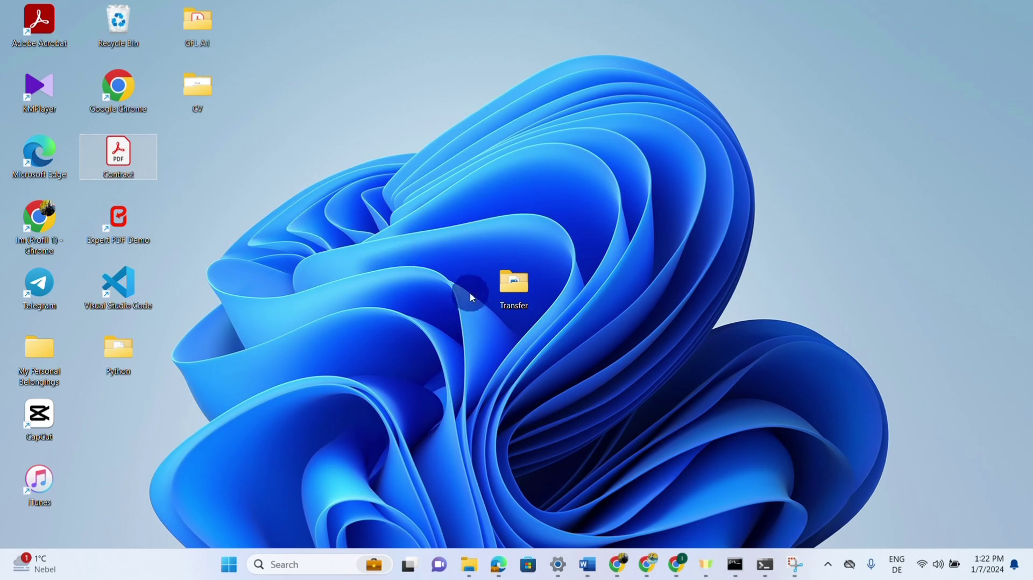
Paste Contract into the Transfer folder beside IMG_3458.
double_click(515, 285)
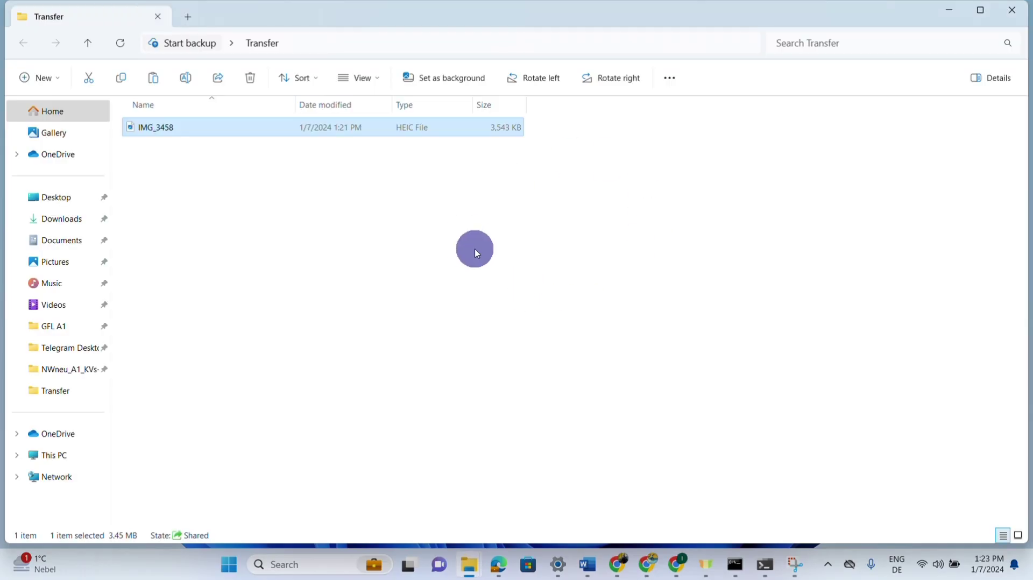
right_click(476, 250)
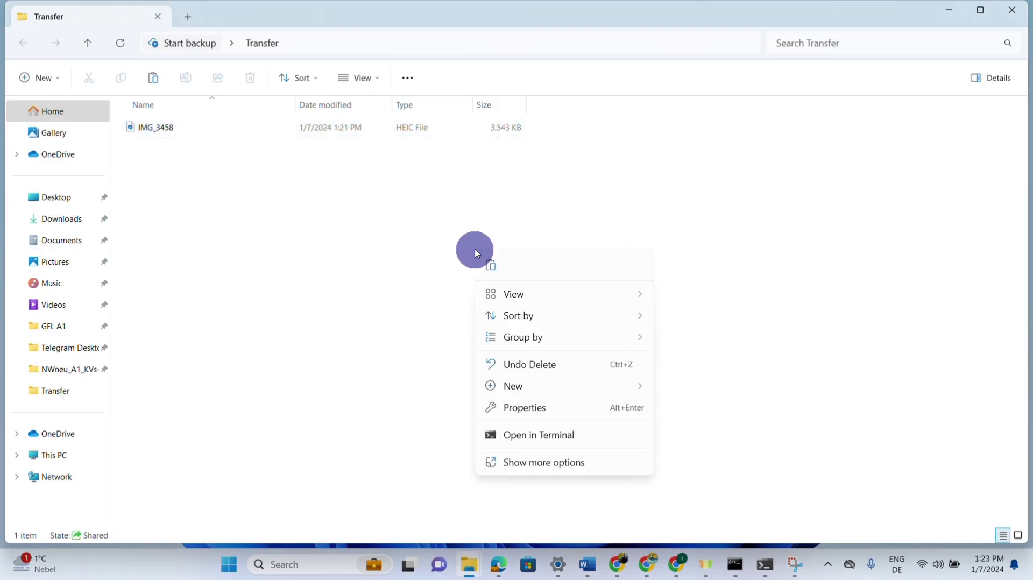
left_click(505, 272)
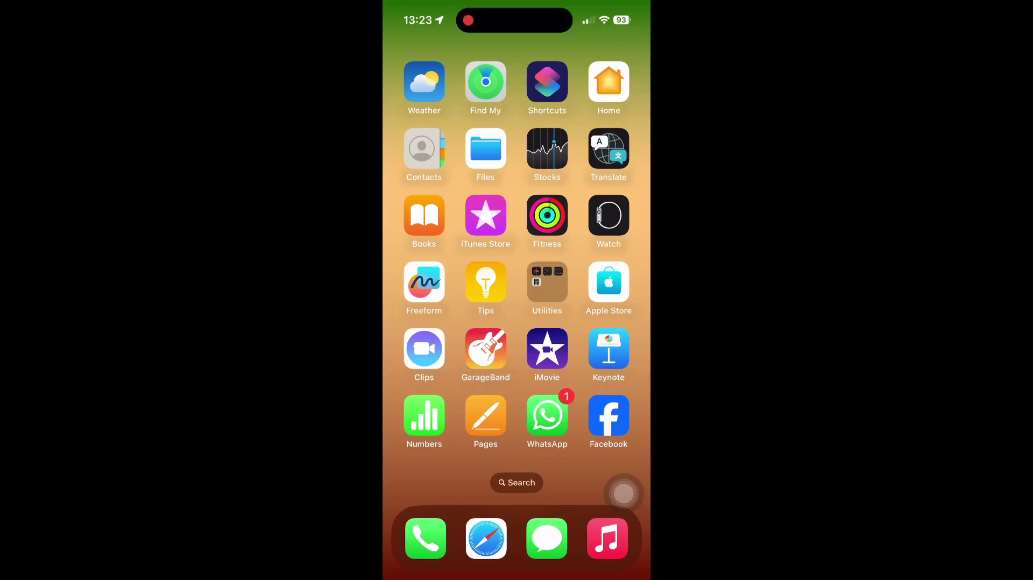
Open the Contract PDF from the Transfer folder on 192.168.0.102 in the Files app.
left_click(486, 148)
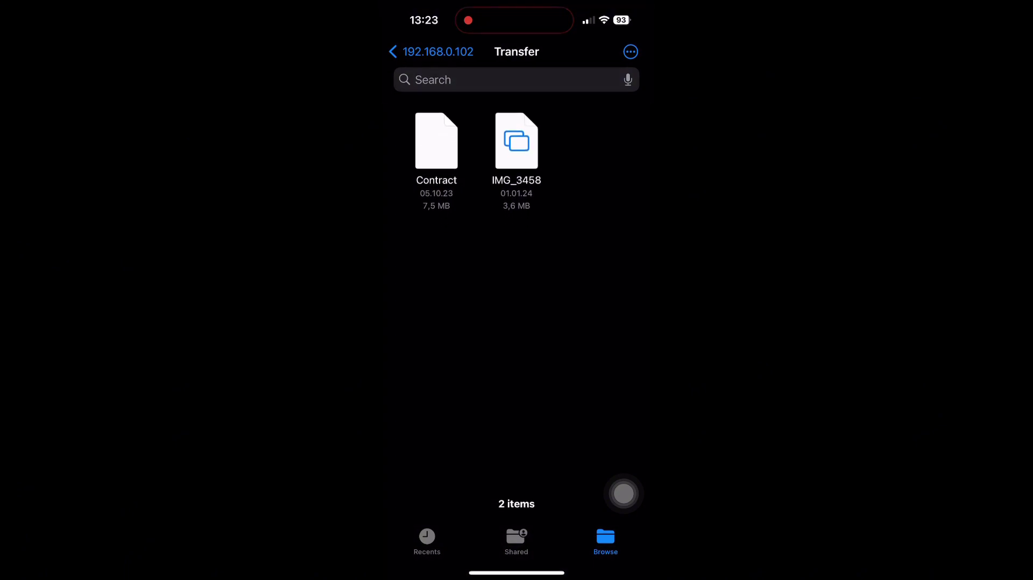
left_click(431, 52)
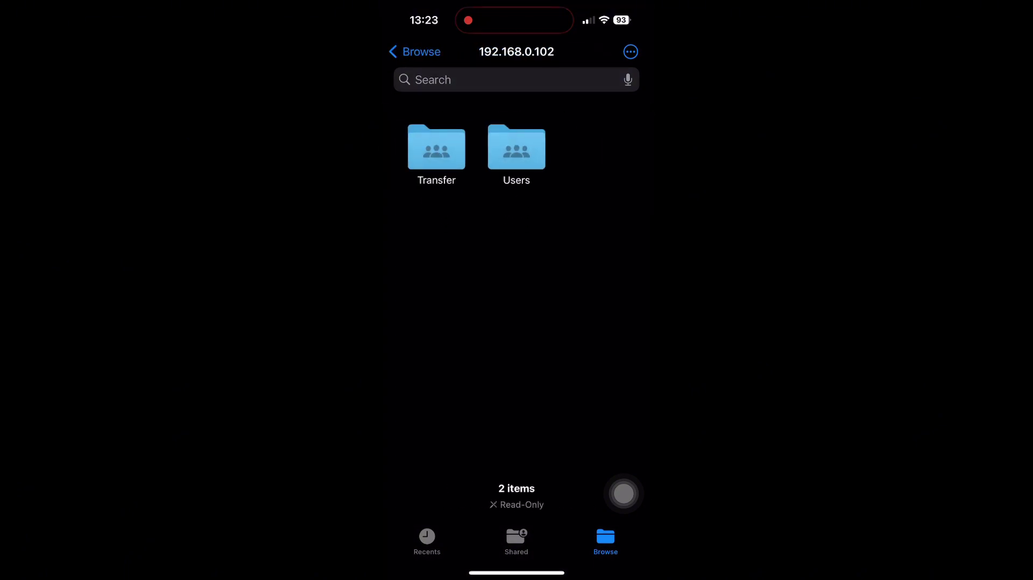
left_click(436, 148)
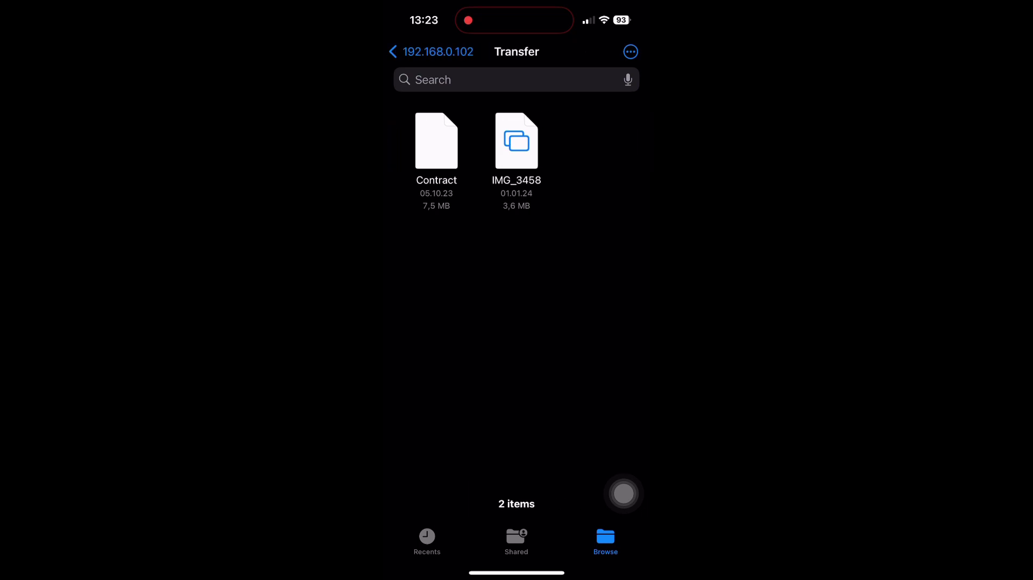
left_click(437, 141)
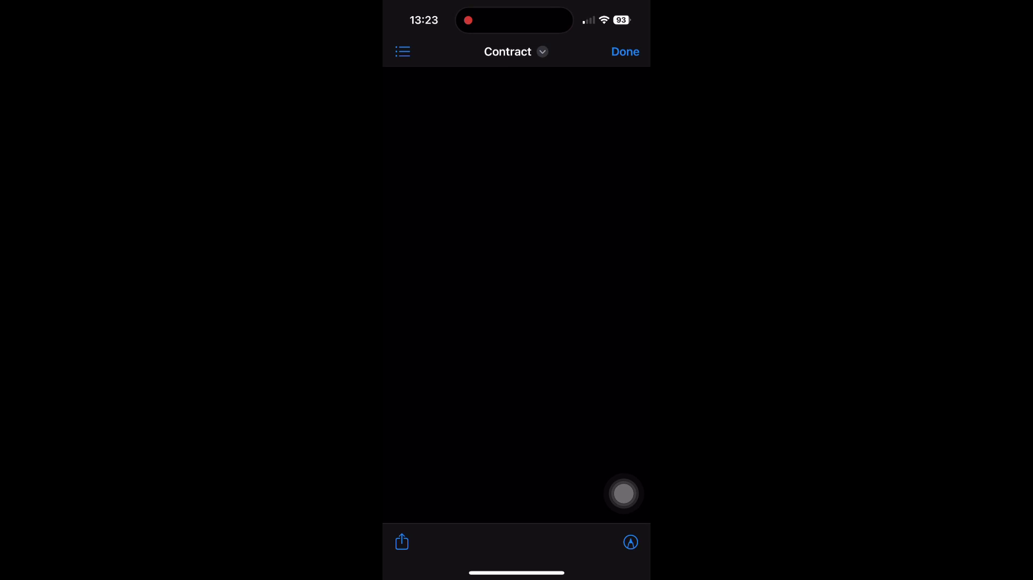
Choose Save to Files for Contract and browse the list of iPhone storage locations.
left_click(402, 542)
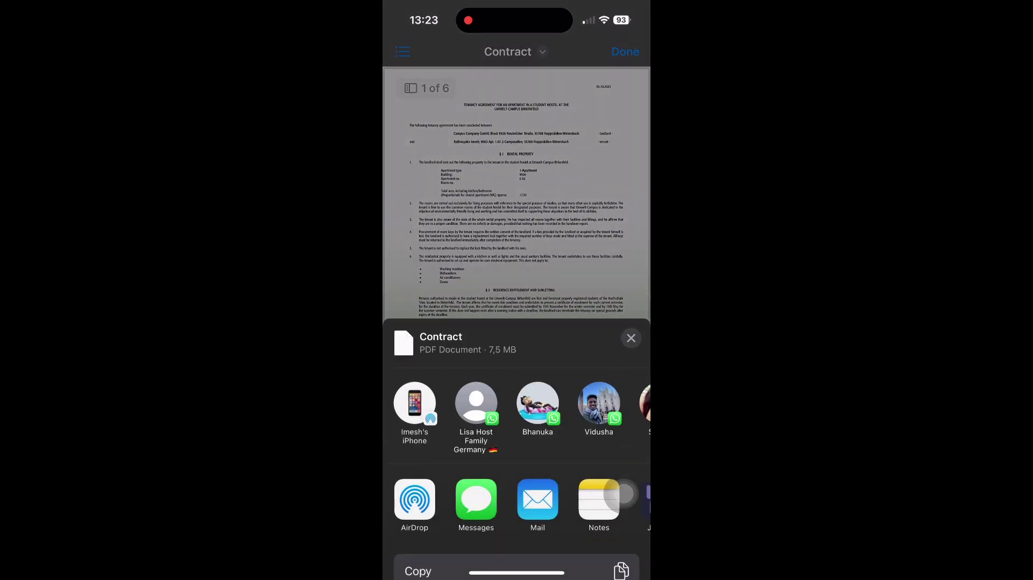
scroll(623, 493, "down", 3)
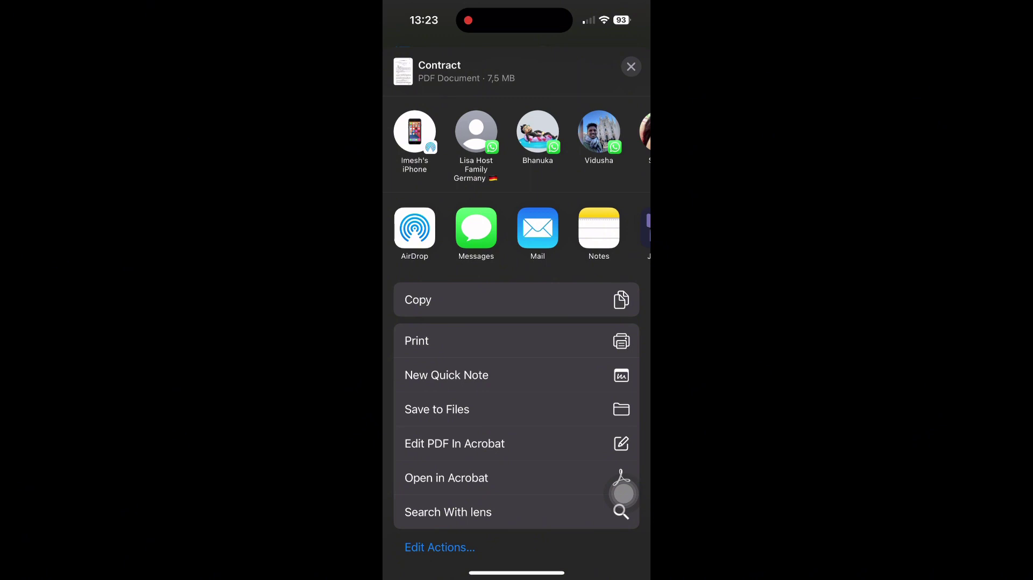
left_click(437, 409)
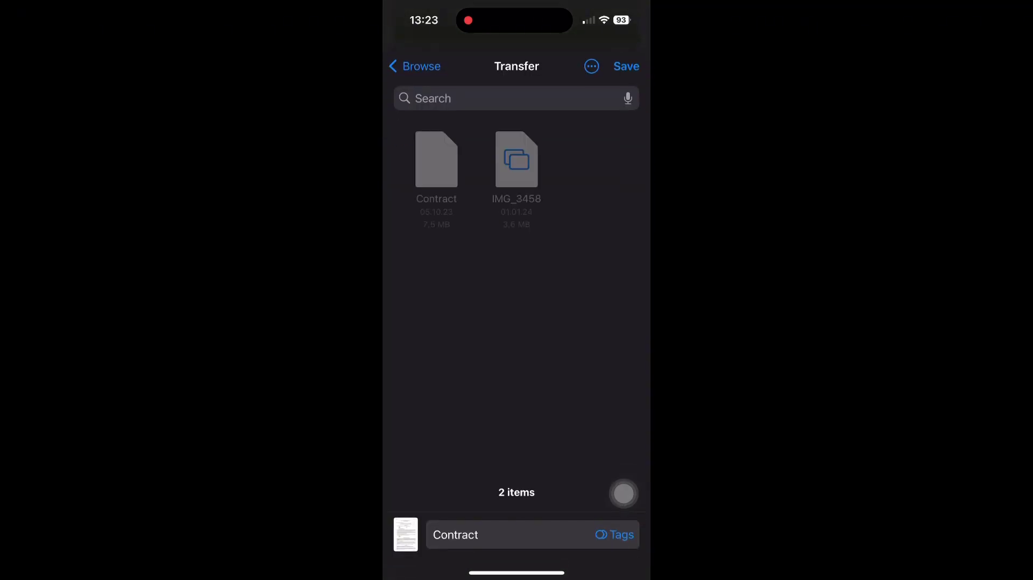
left_click(415, 66)
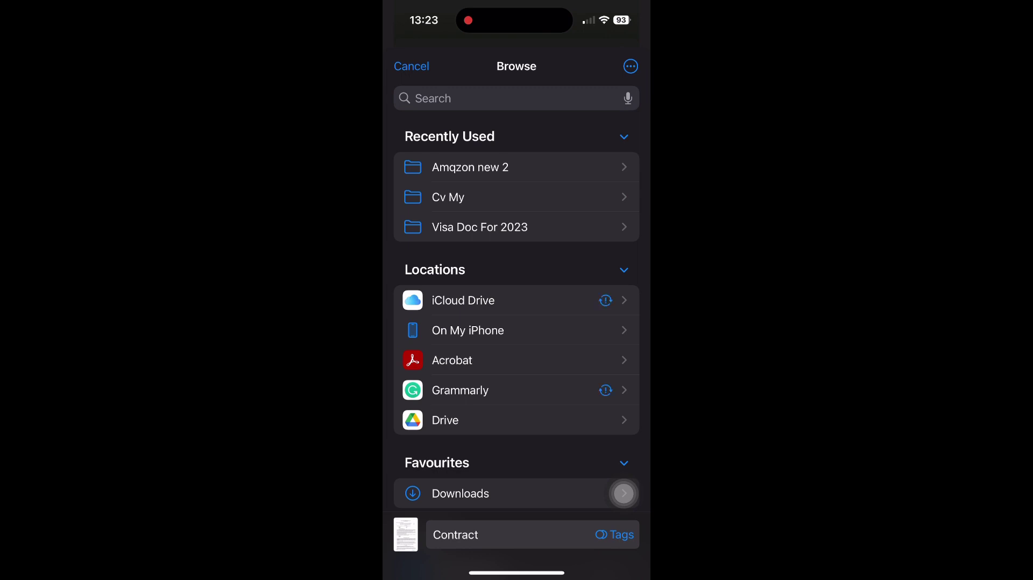
scroll(517, 377, "down", 2)
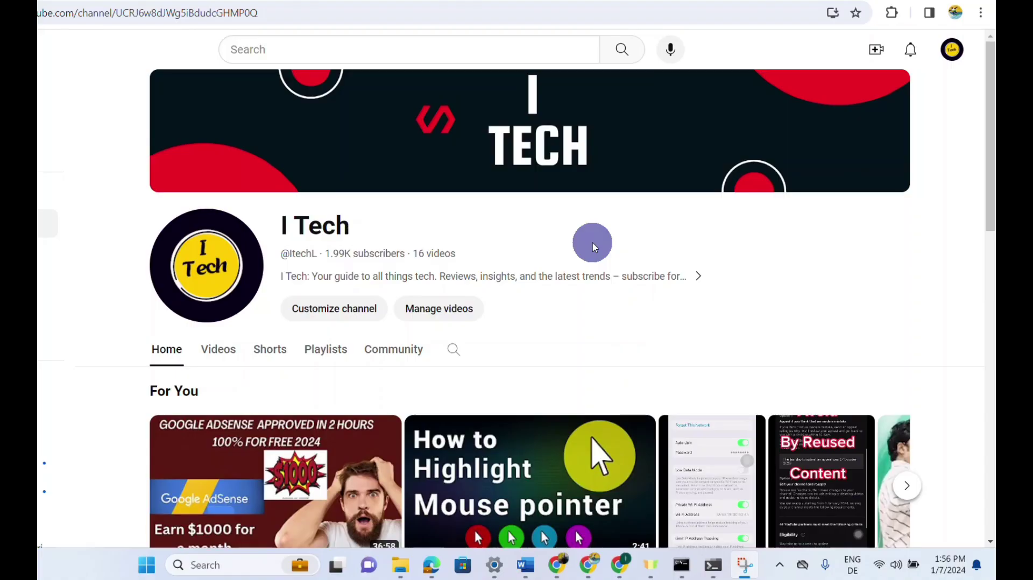